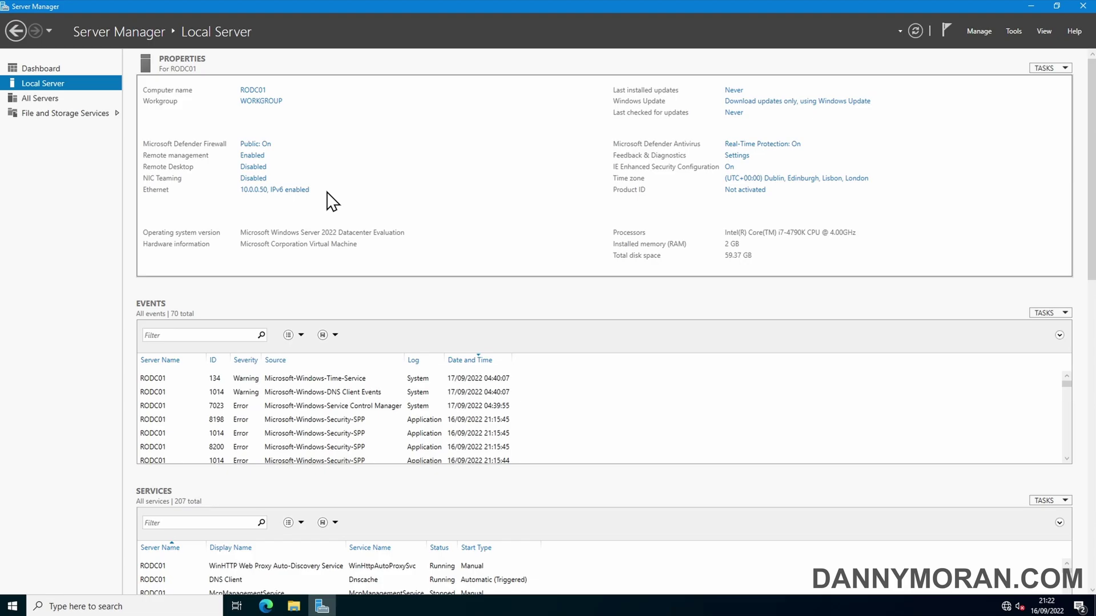
Step: Start the Add Roles and Features wizard as a role-based installation targeting RODC01
left_click(969, 40)
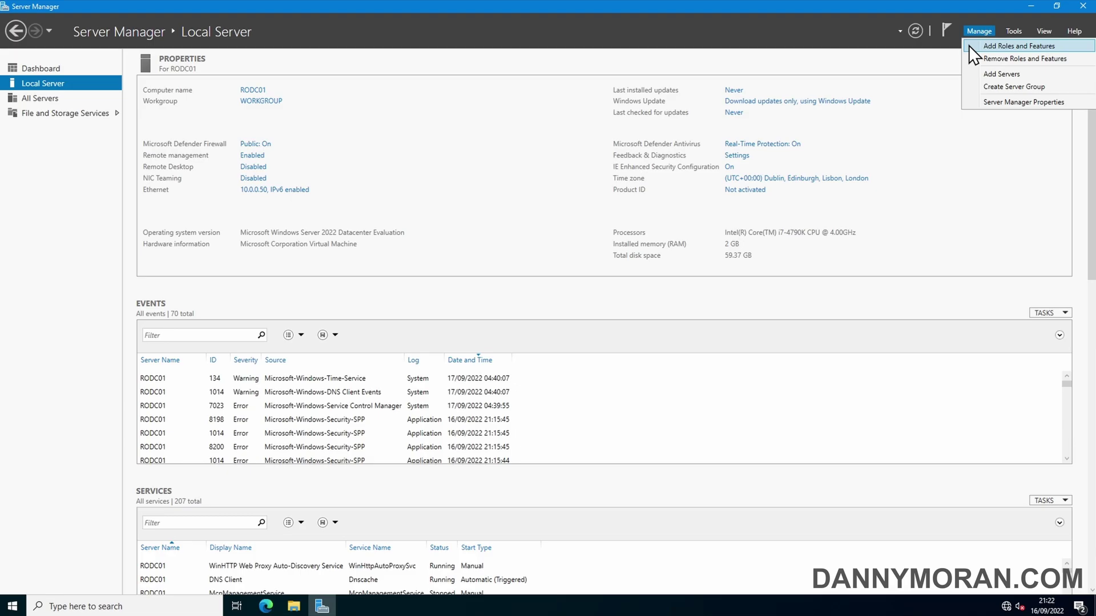
left_click(968, 46)
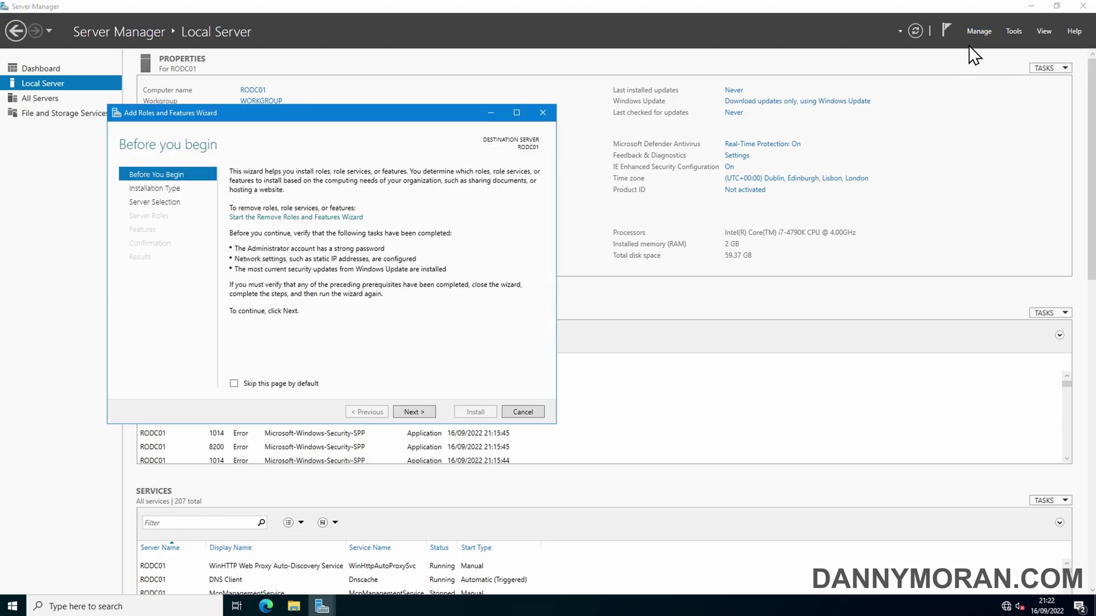
left_click(415, 412)
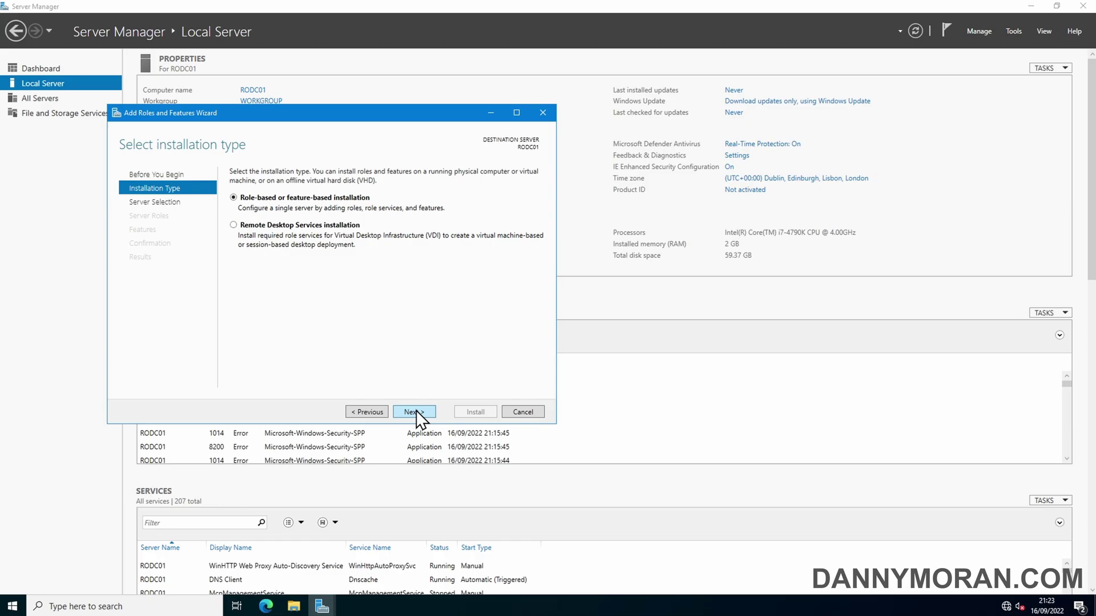
left_click(413, 412)
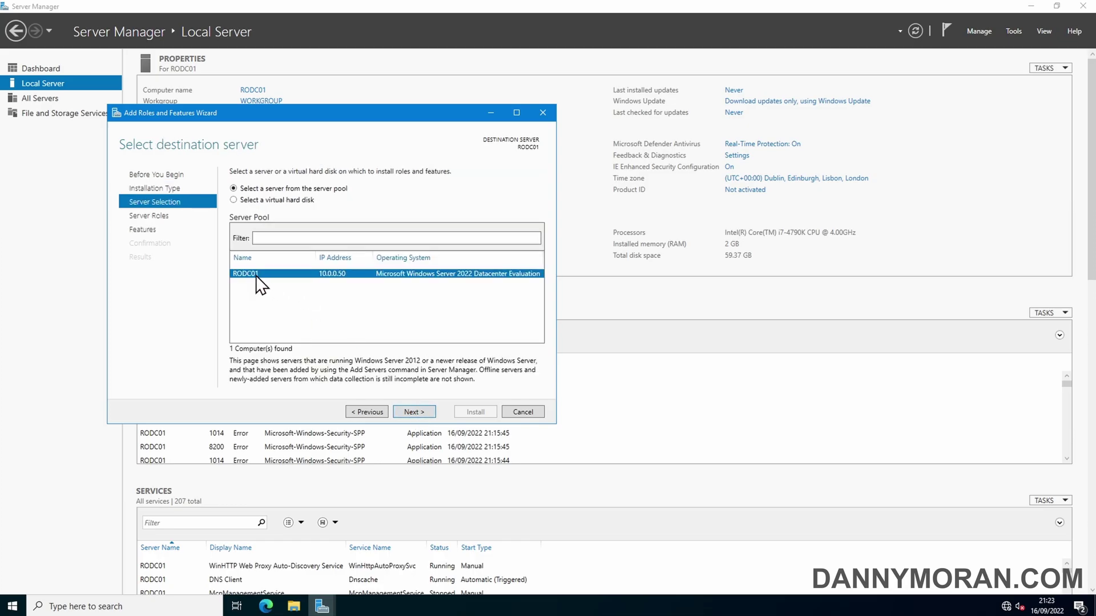
left_click(422, 412)
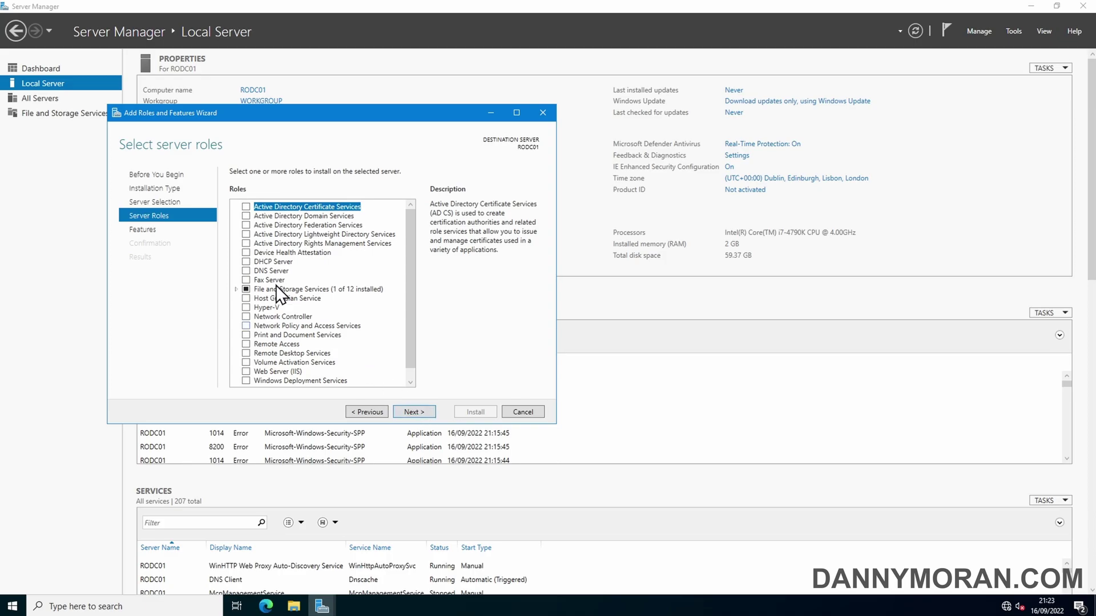
Step: Add the AD DS and DNS Server roles with their required features and install them
left_click(246, 216)
left_click(348, 367)
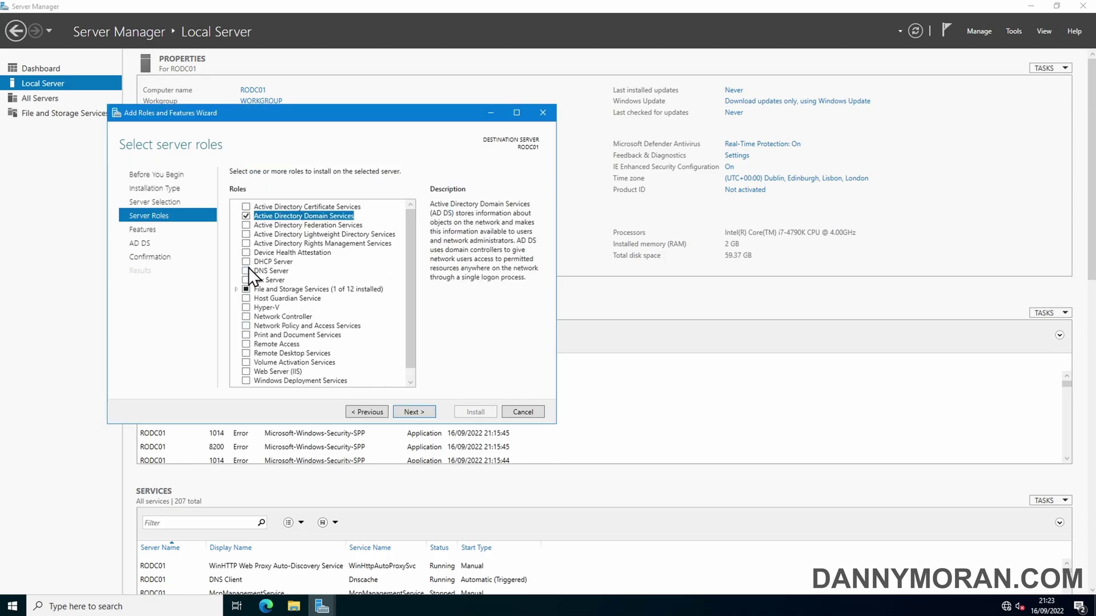
left_click(247, 270)
left_click(377, 361)
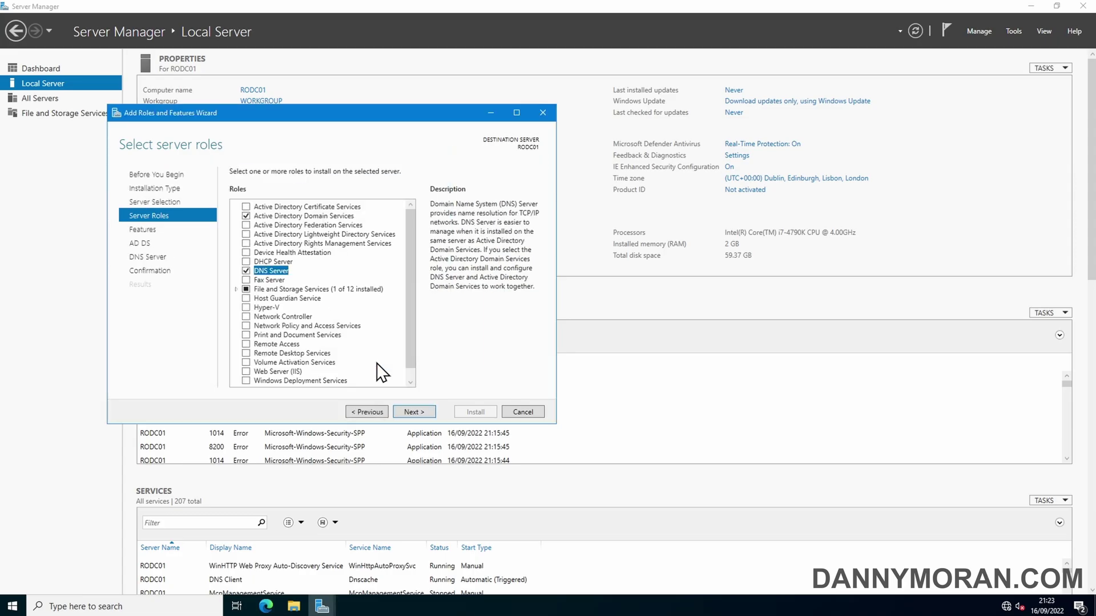
left_click(414, 412)
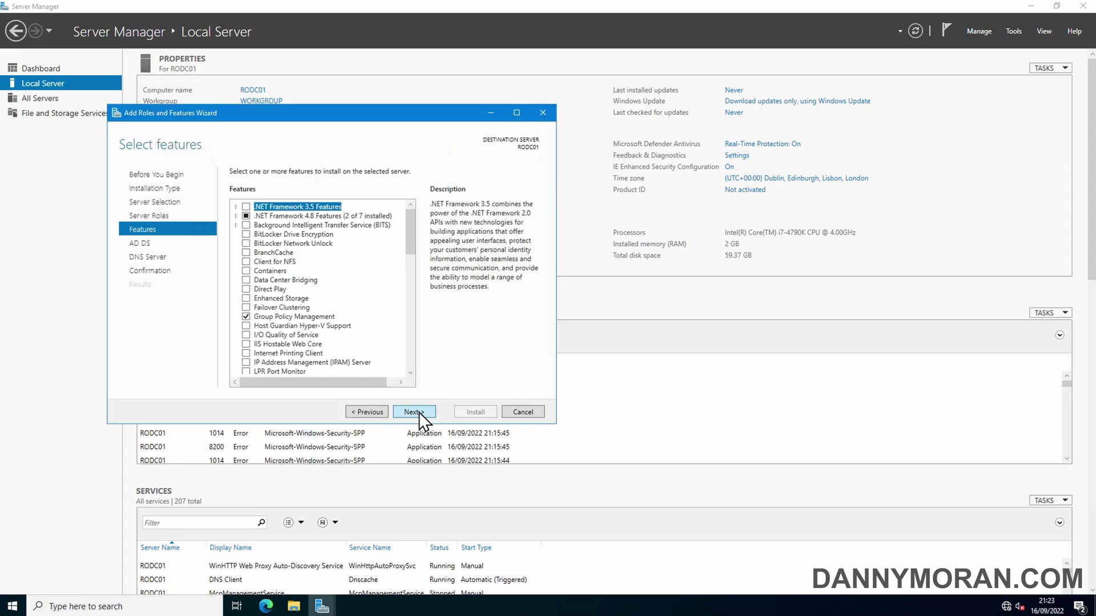
left_click(414, 412)
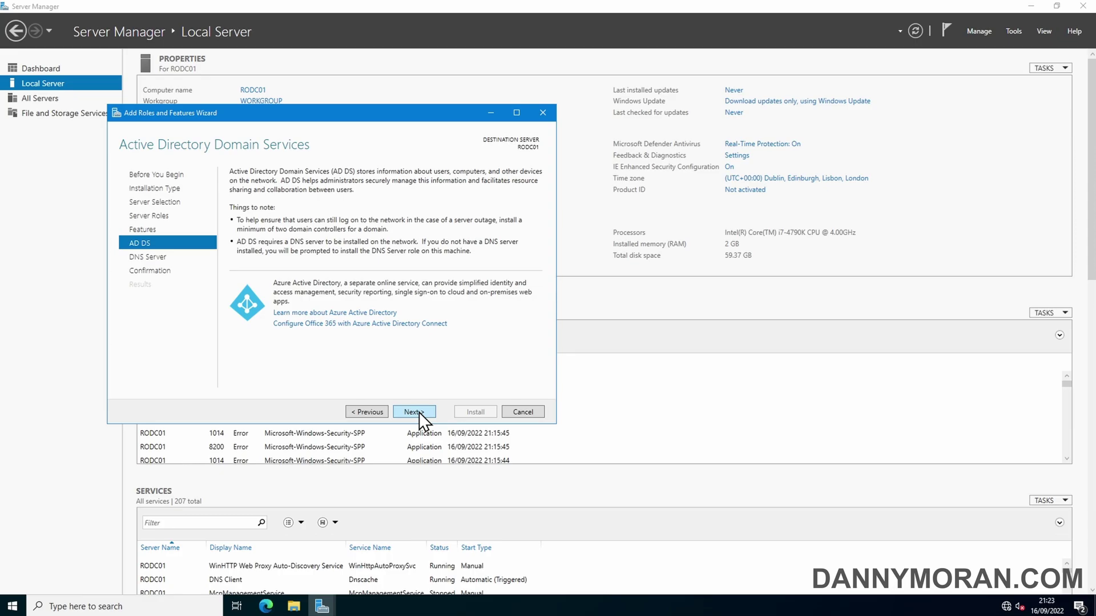
left_click(419, 412)
left_click(419, 412)
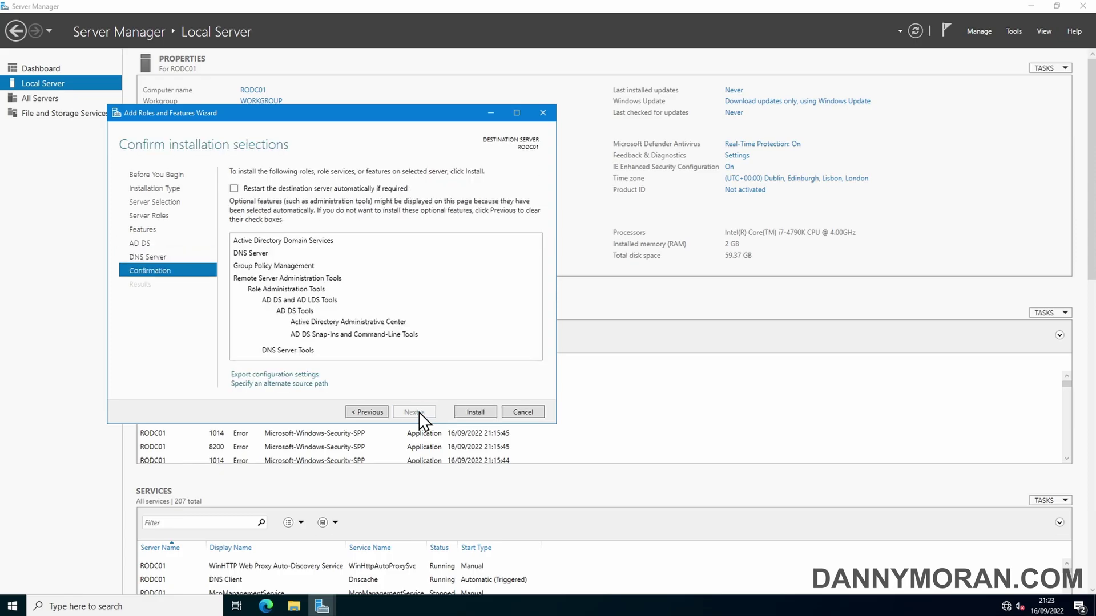
left_click(477, 411)
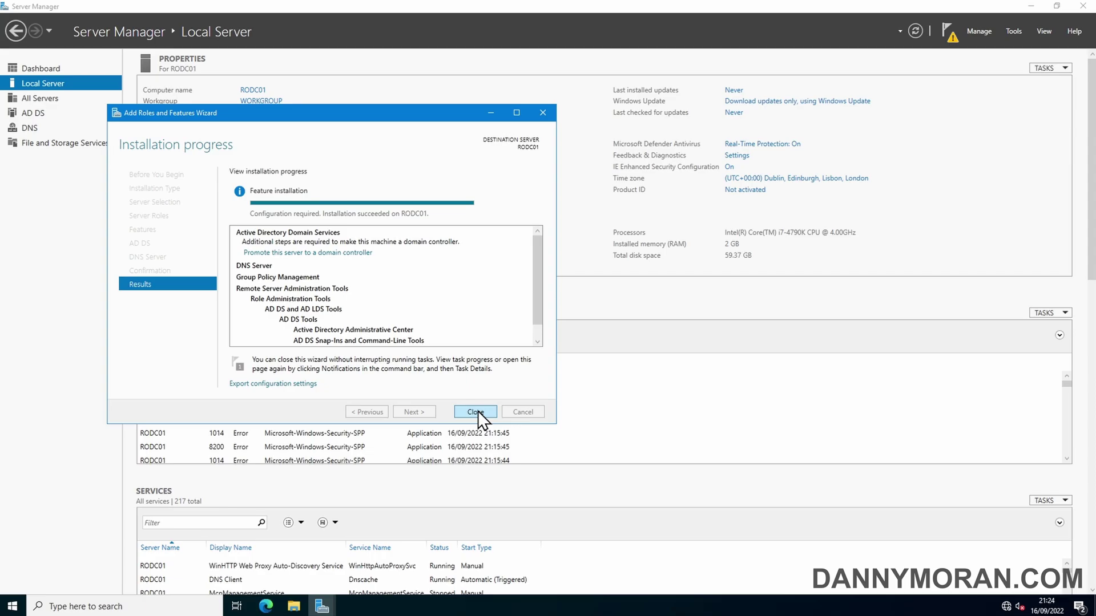
Step: Close the finished install wizard and start promoting this server to a domain controller
left_click(477, 410)
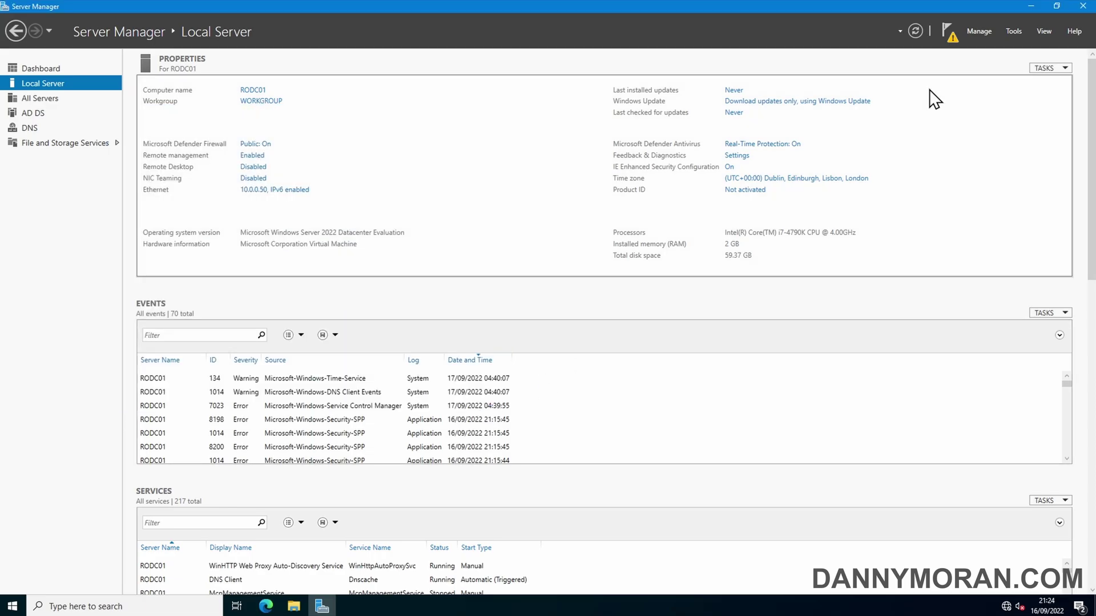
left_click(944, 31)
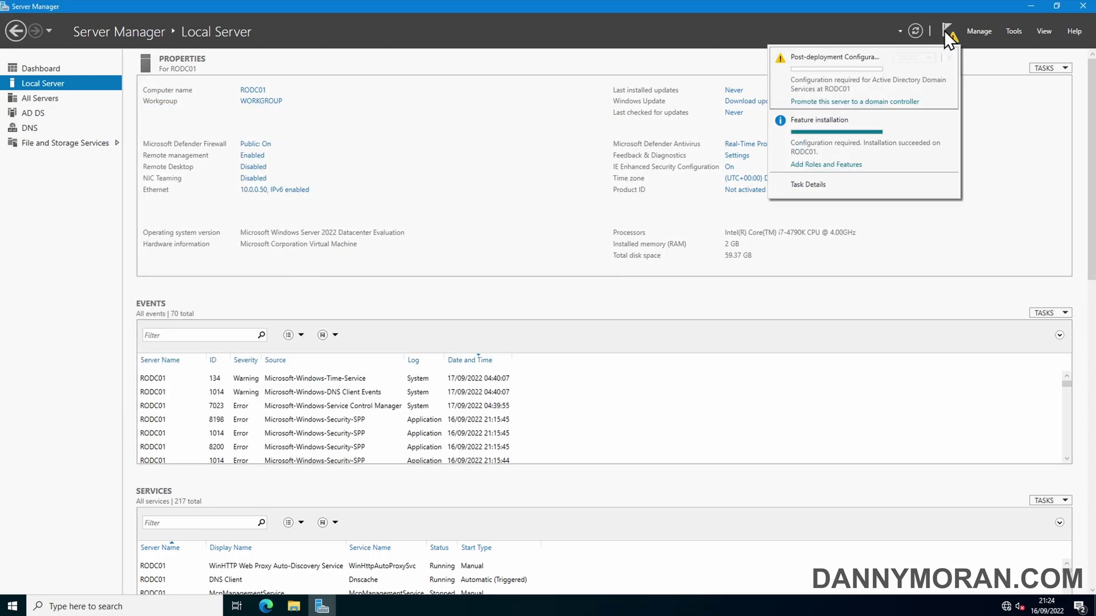
left_click(870, 102)
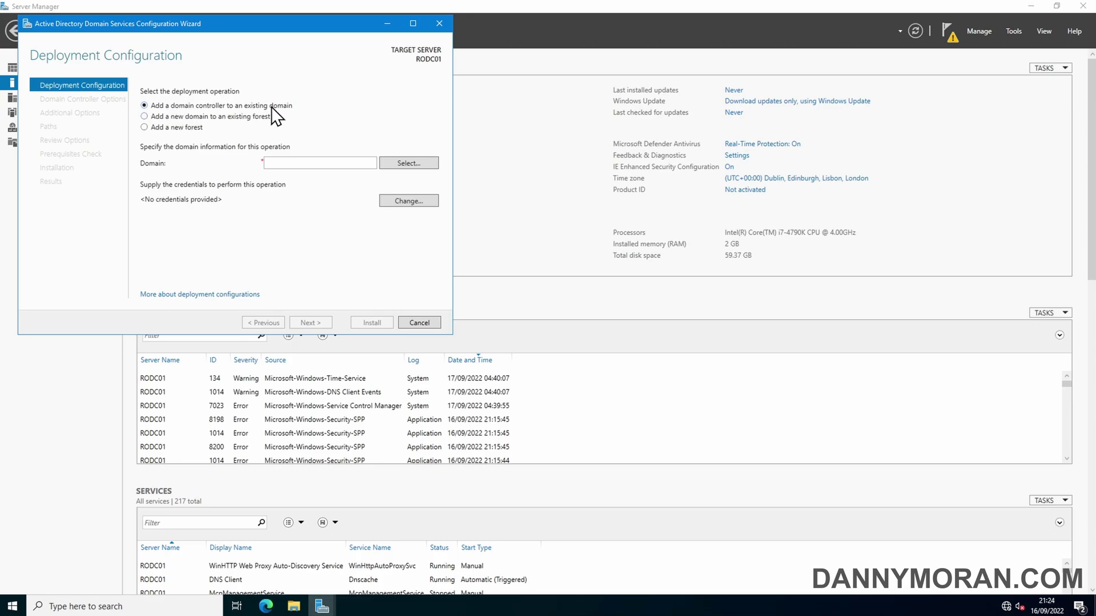
Step: Target the existing domain ad.dannymoran.com, authenticating with the domain administrator account
left_click(294, 163)
type("ad.dannymoran.com")
left_click(394, 164)
type("ad\\")
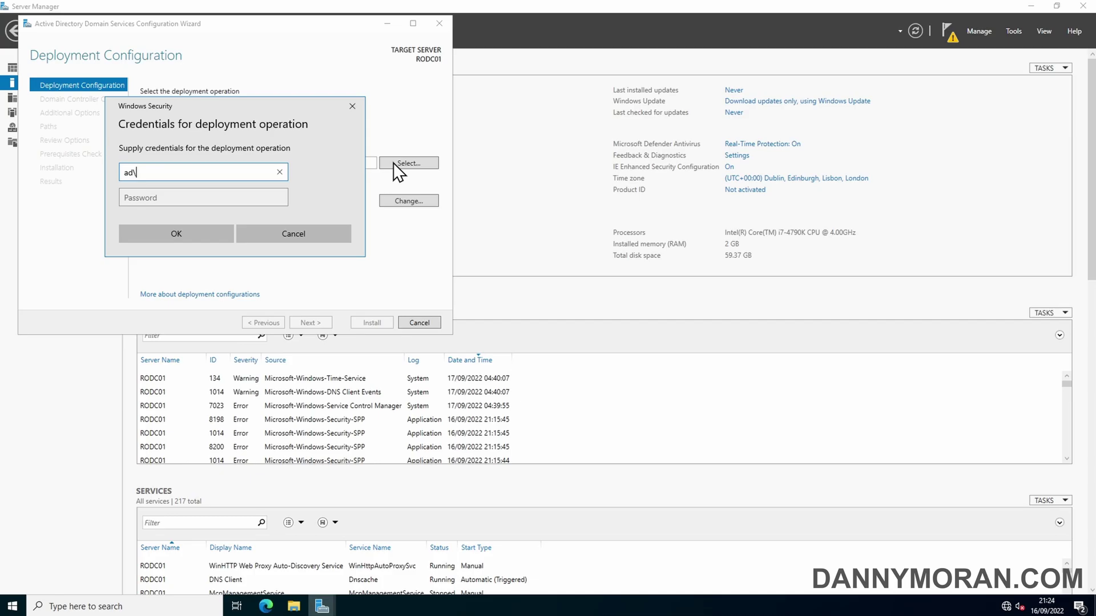
type("administrator")
key("Tab")
type("**********")
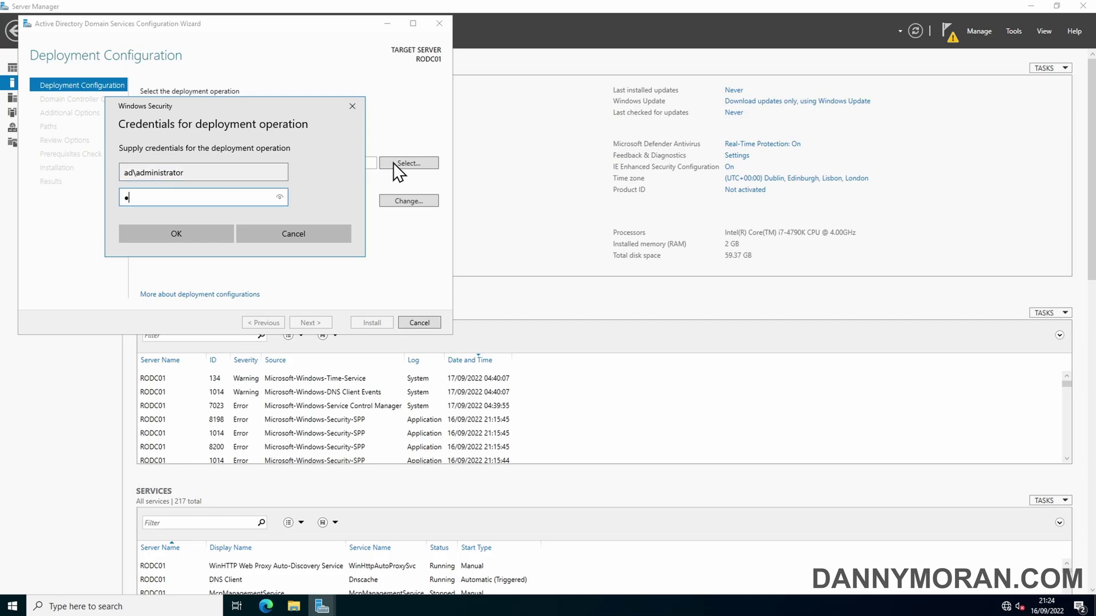
key("Return")
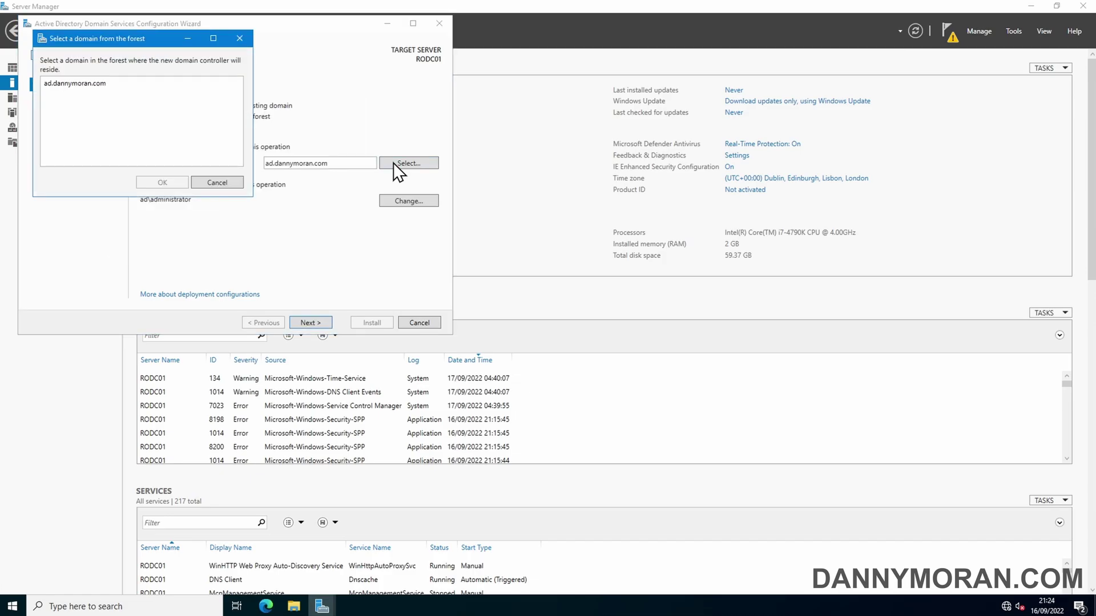
left_click(98, 80)
left_click(163, 182)
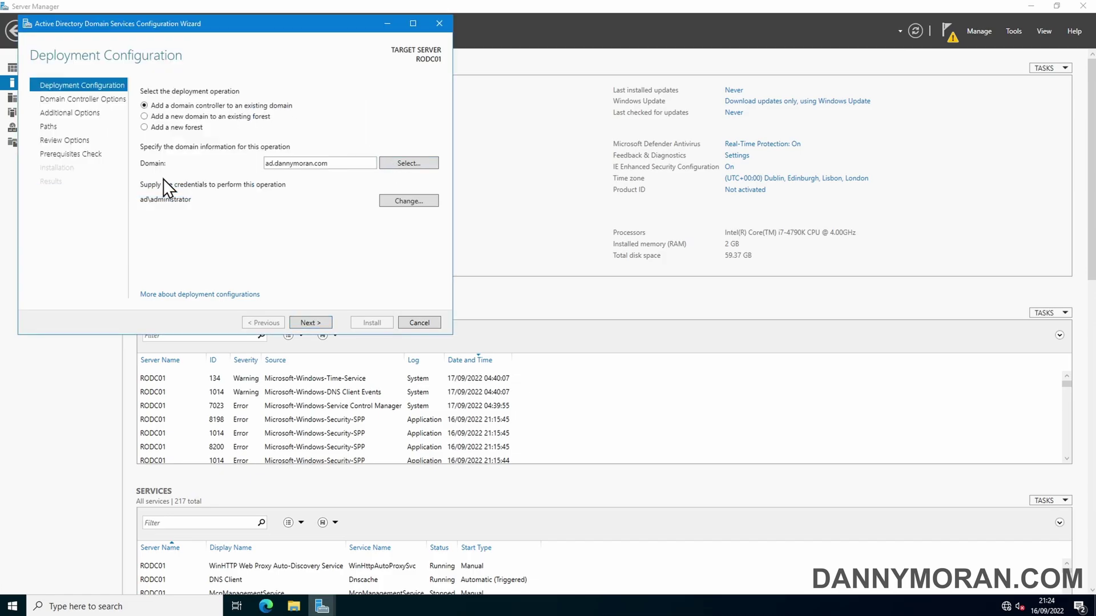
Step: Keep DNS, Global Catalog and RODC at site Main-Site, and enter and confirm the DSRM password
left_click(309, 323)
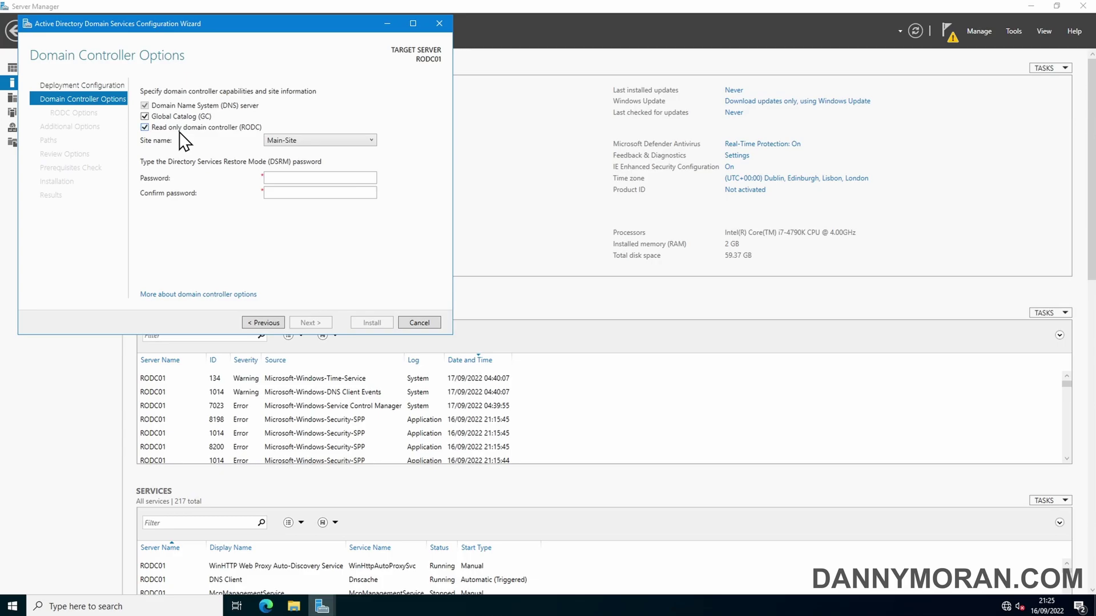
left_click(295, 177)
type("P@ssw0rd12")
key("Tab")
type("P@ssw0rd12")
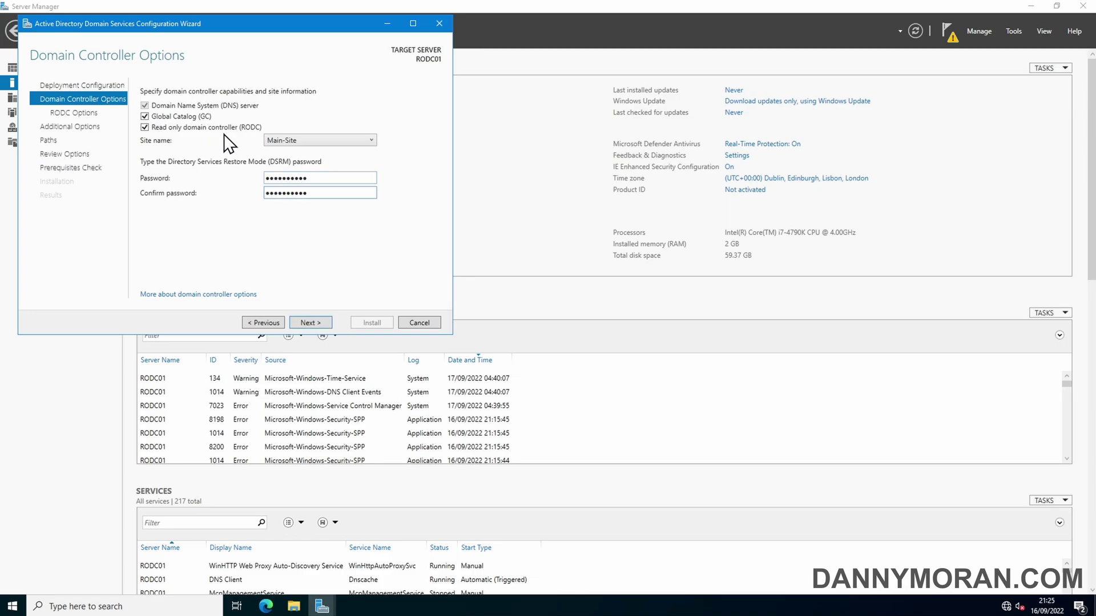
left_click(307, 320)
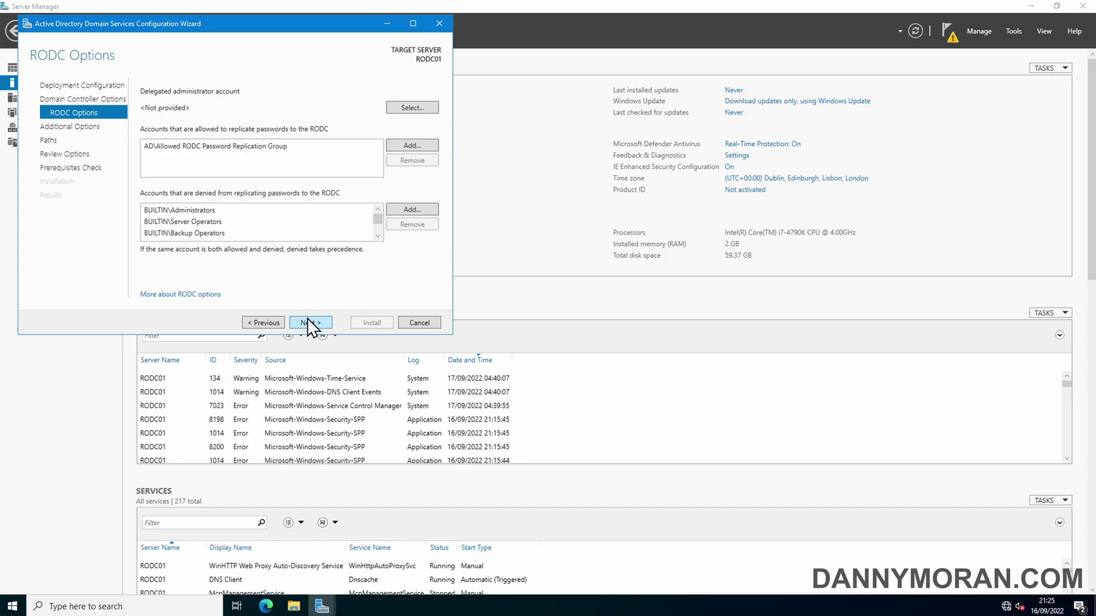
Step: Review the default Allowed and Denied RODC Password Replication Group lists without changing them
left_click(212, 148)
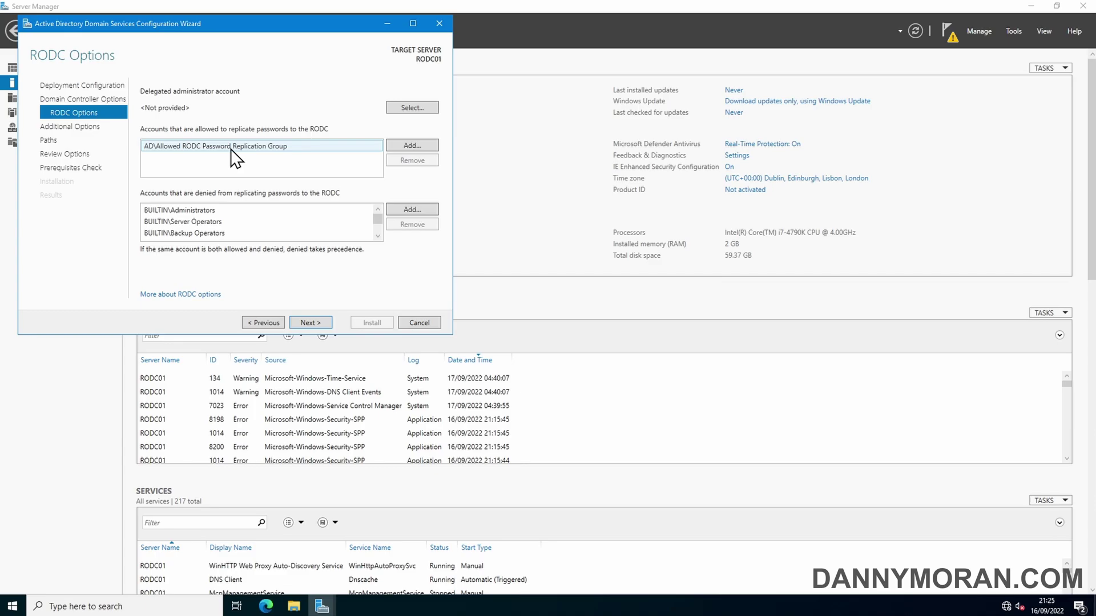
left_click(209, 214)
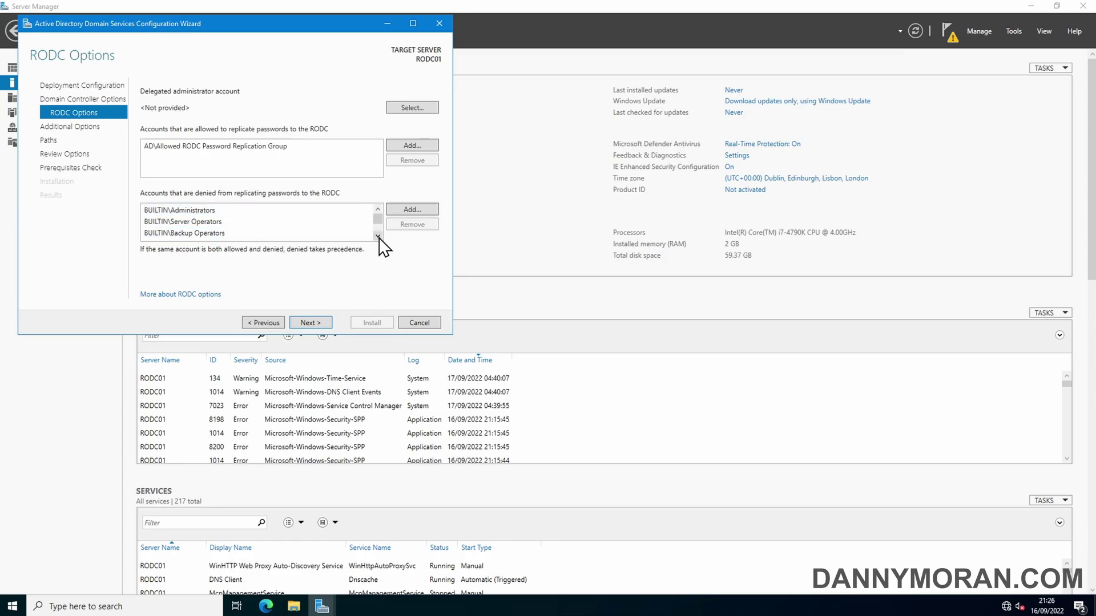
left_click(282, 222)
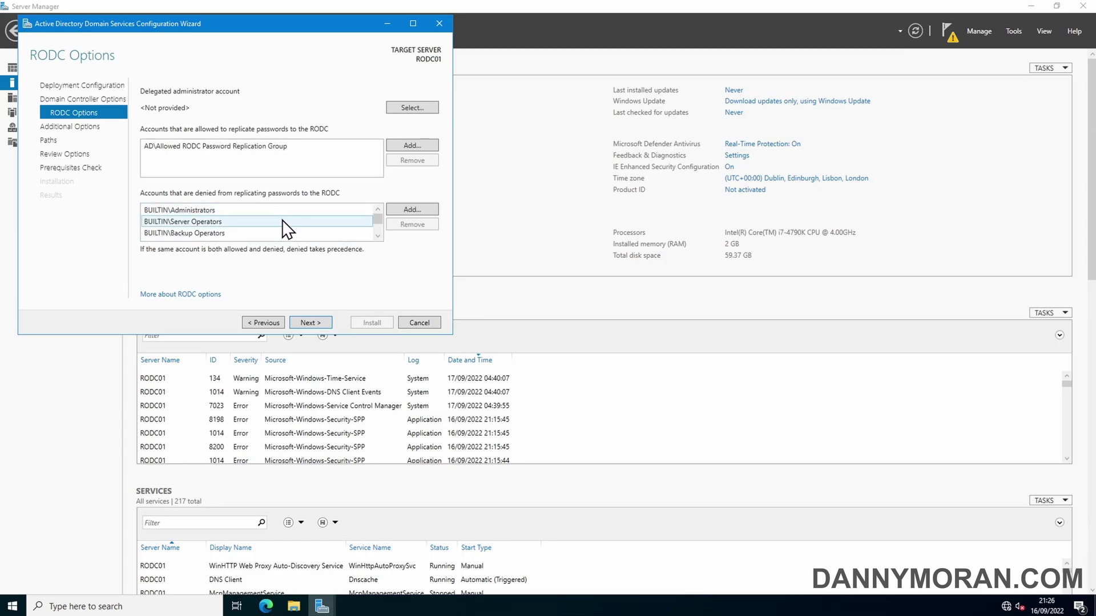
left_click(328, 235)
left_click(378, 236)
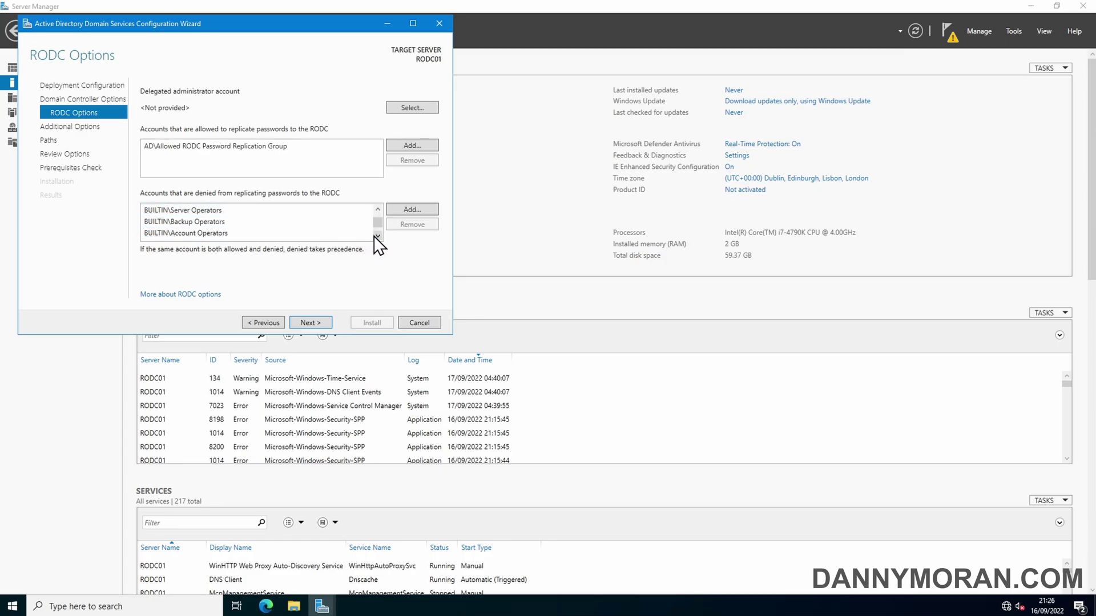
left_click(345, 234)
left_click(377, 237)
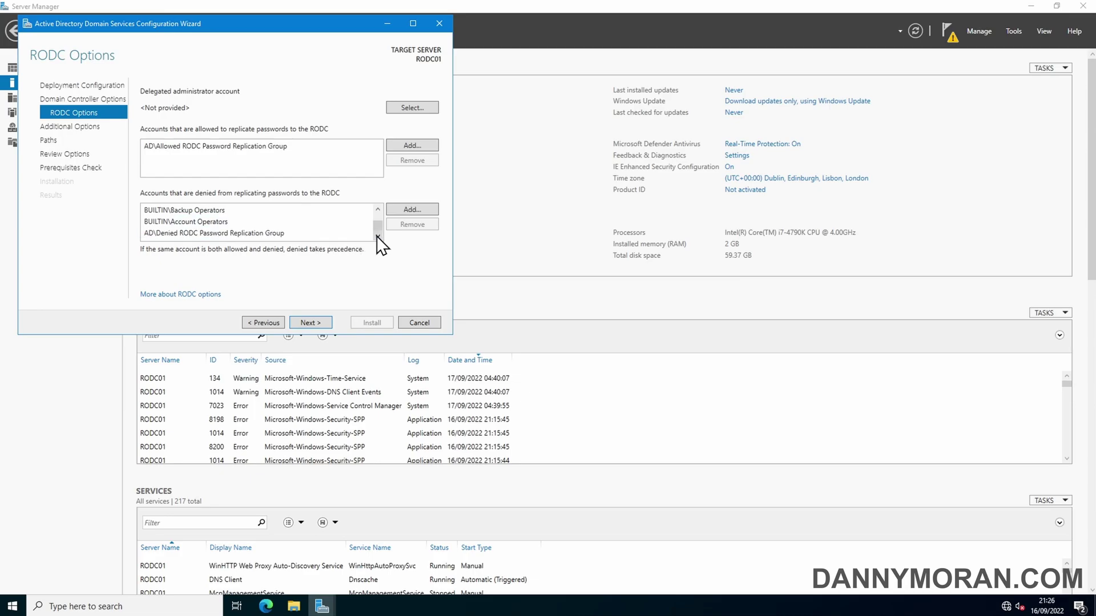
left_click(270, 231)
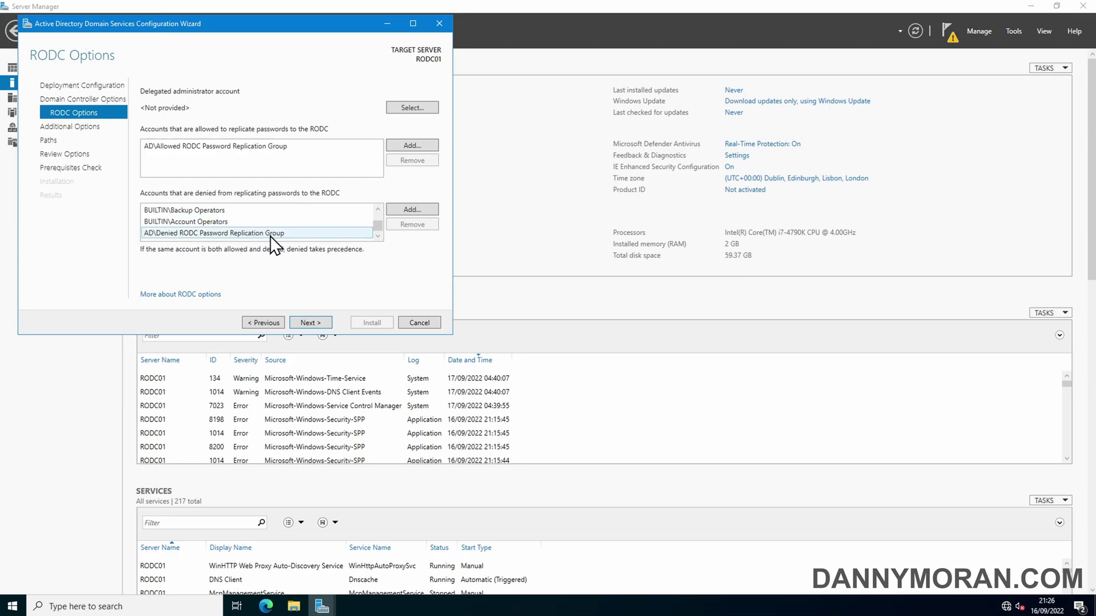
scroll(269, 235, "up", 1)
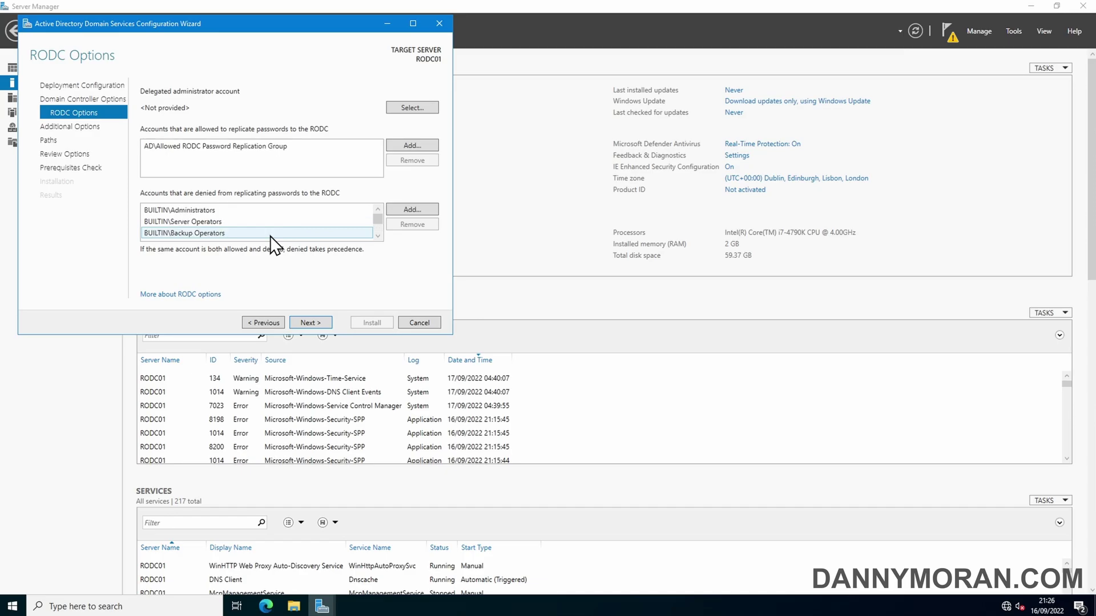
left_click(183, 212)
scroll(237, 236, "down", 1)
left_click(232, 235)
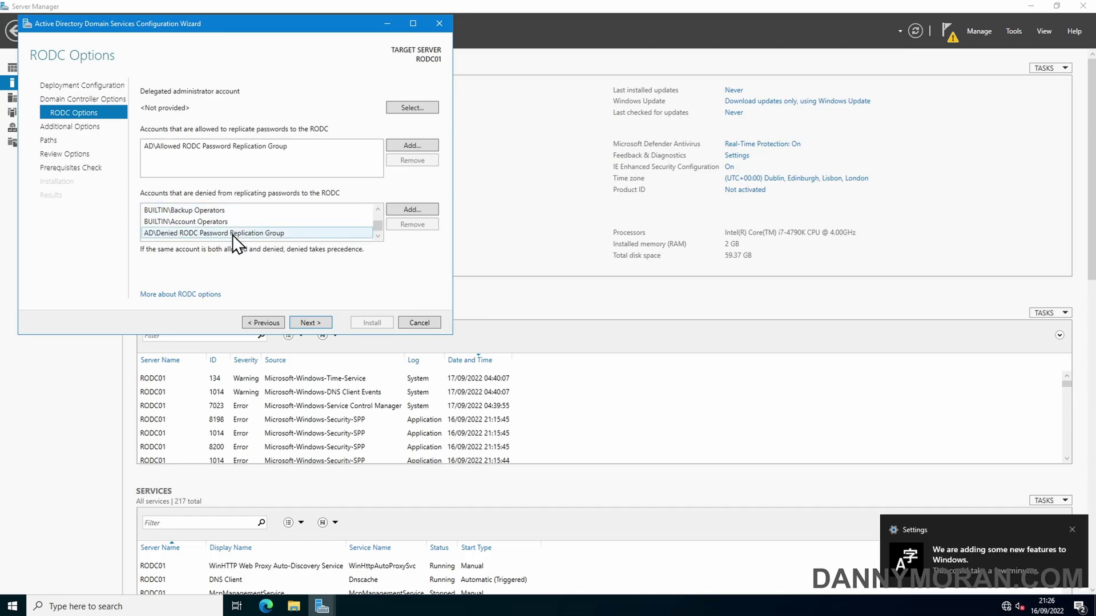
left_click(246, 150)
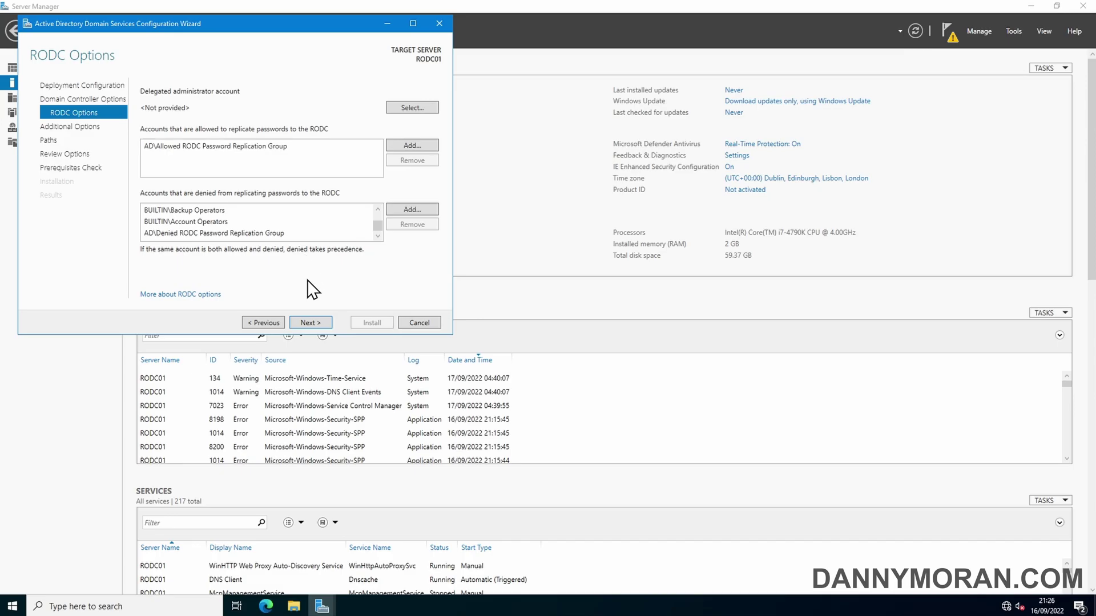
Step: Keep replication from Any domain controller and advance to the Paths page
left_click(310, 323)
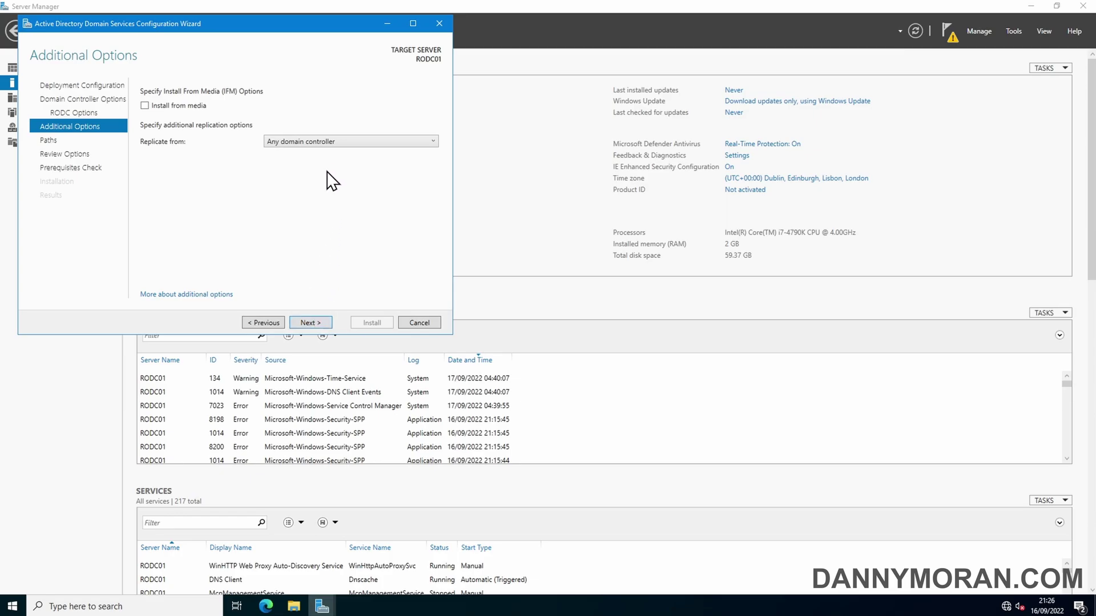
left_click(330, 143)
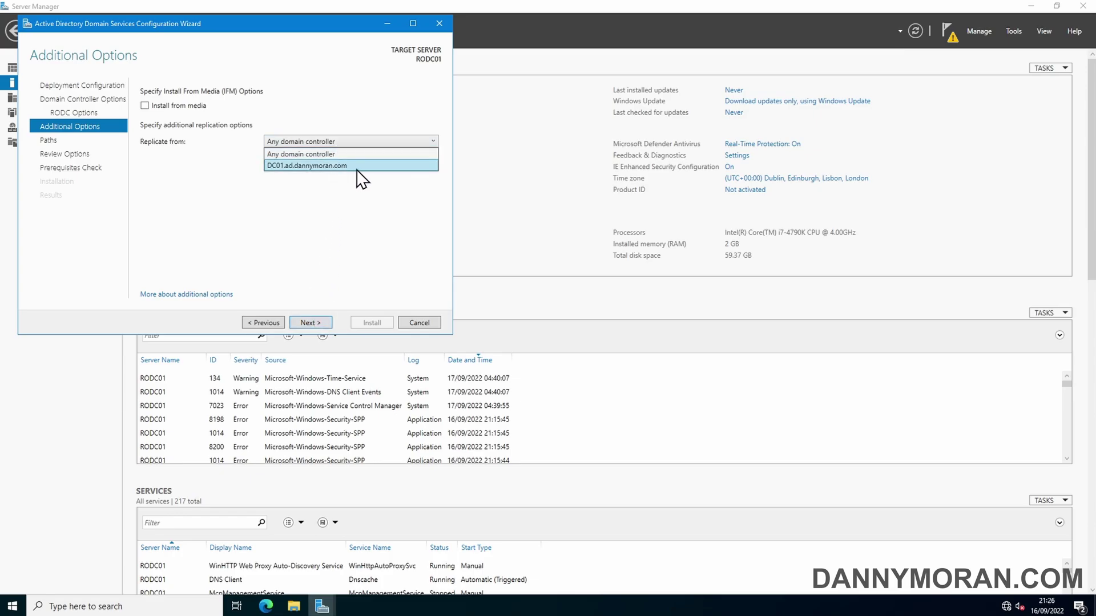
left_click(339, 154)
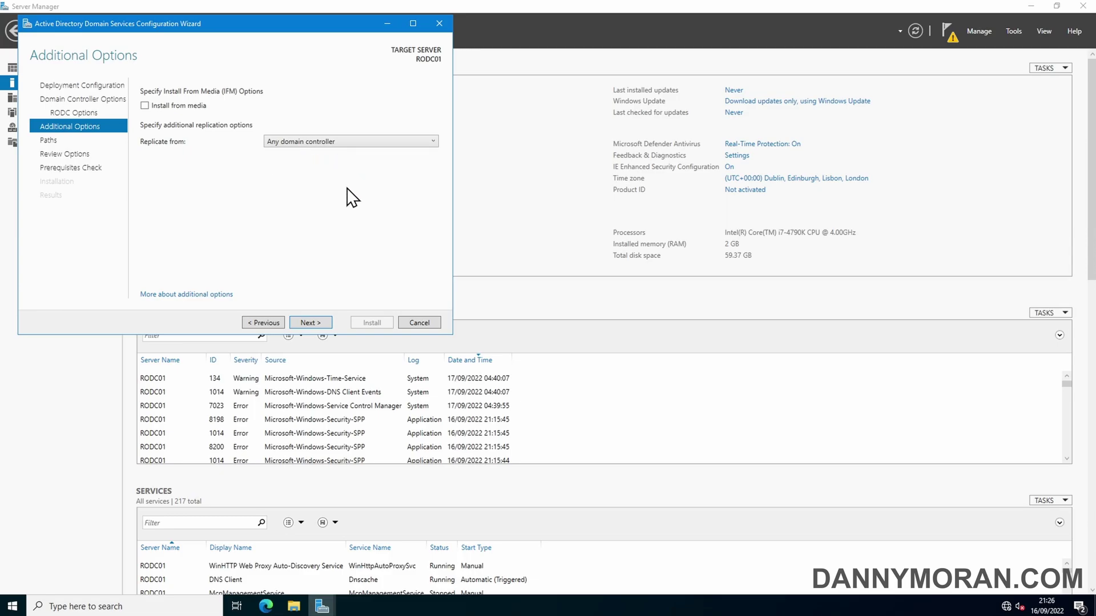
left_click(308, 323)
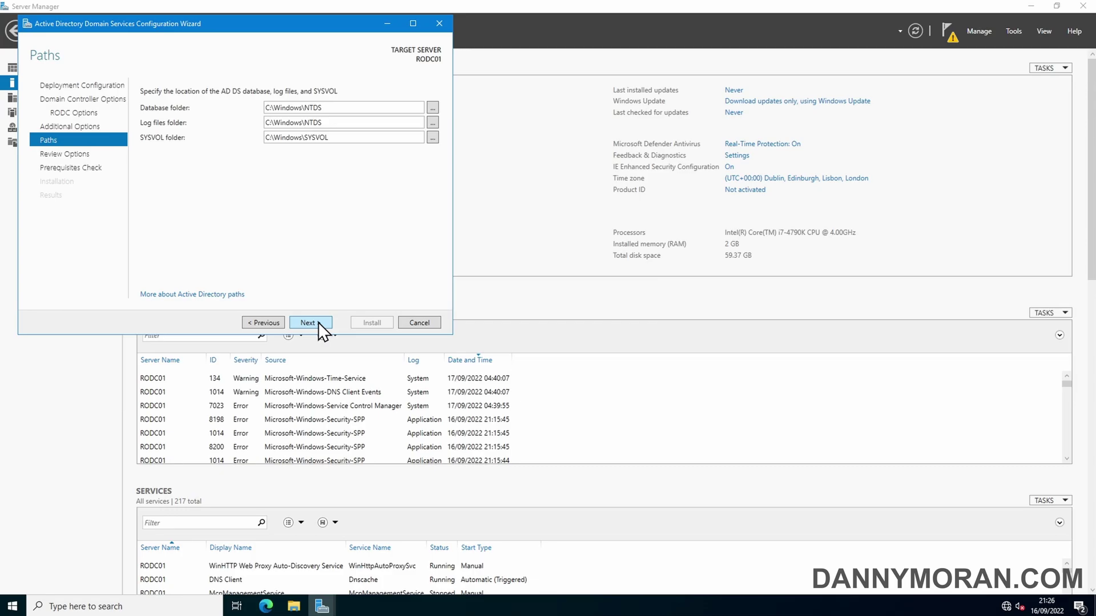
Step: Accept the default paths, review the options and inspect the generated PowerShell deployment script
left_click(320, 324)
scroll(271, 190, "down", 2)
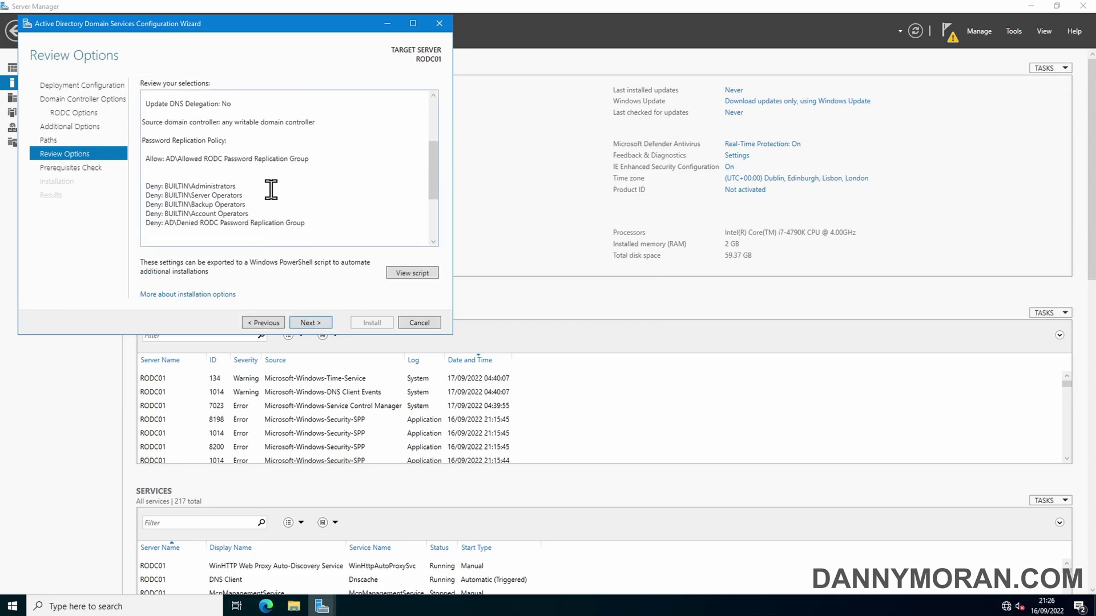
scroll(271, 190, "down", 3)
scroll(270, 190, "down", 1)
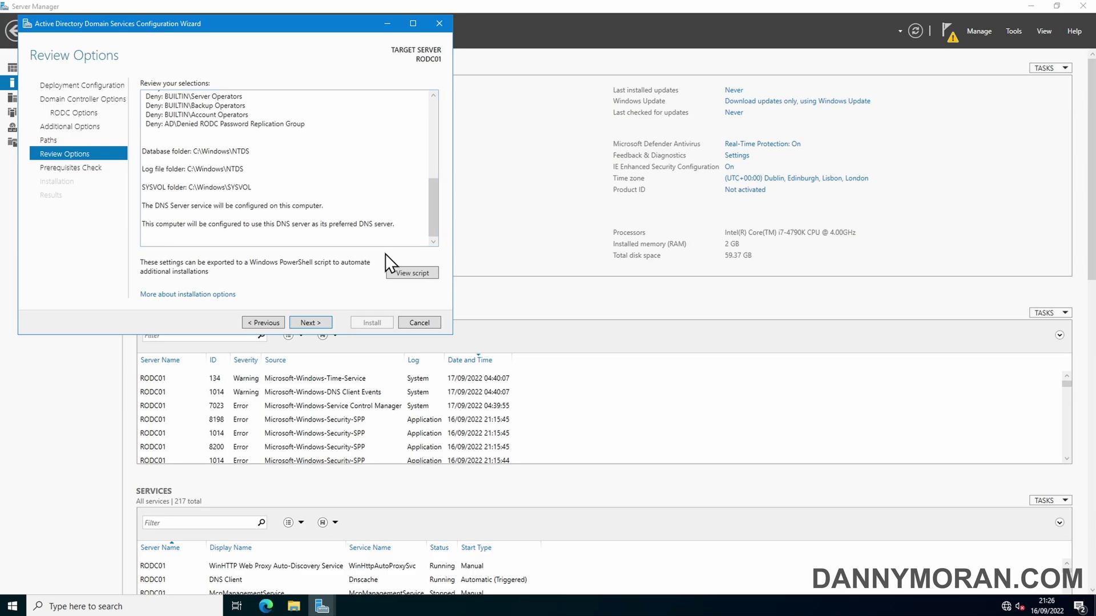
left_click(407, 274)
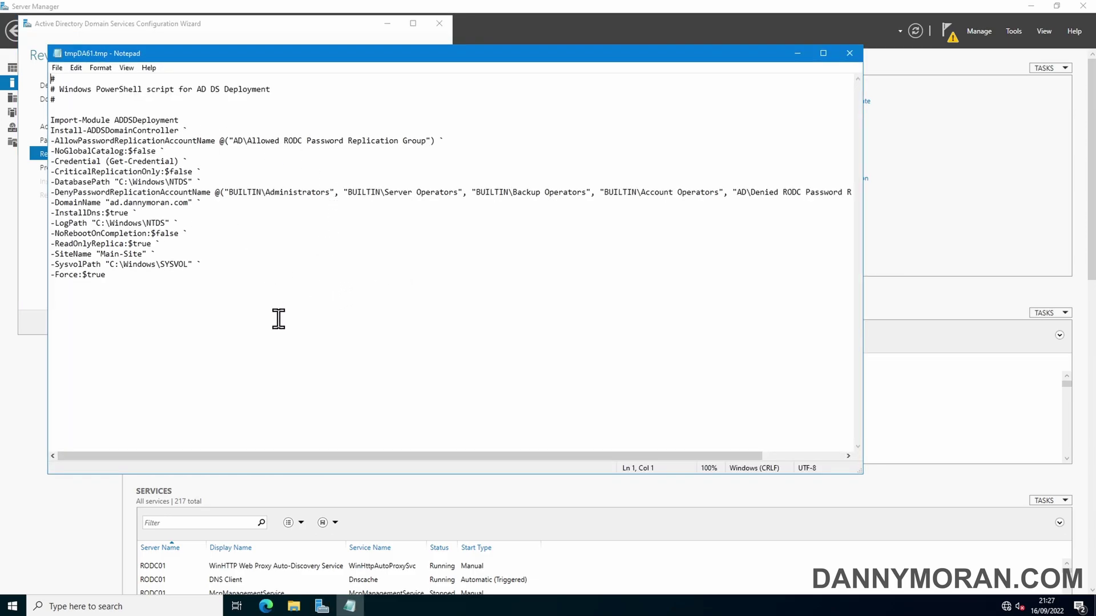
left_click(847, 52)
left_click(317, 323)
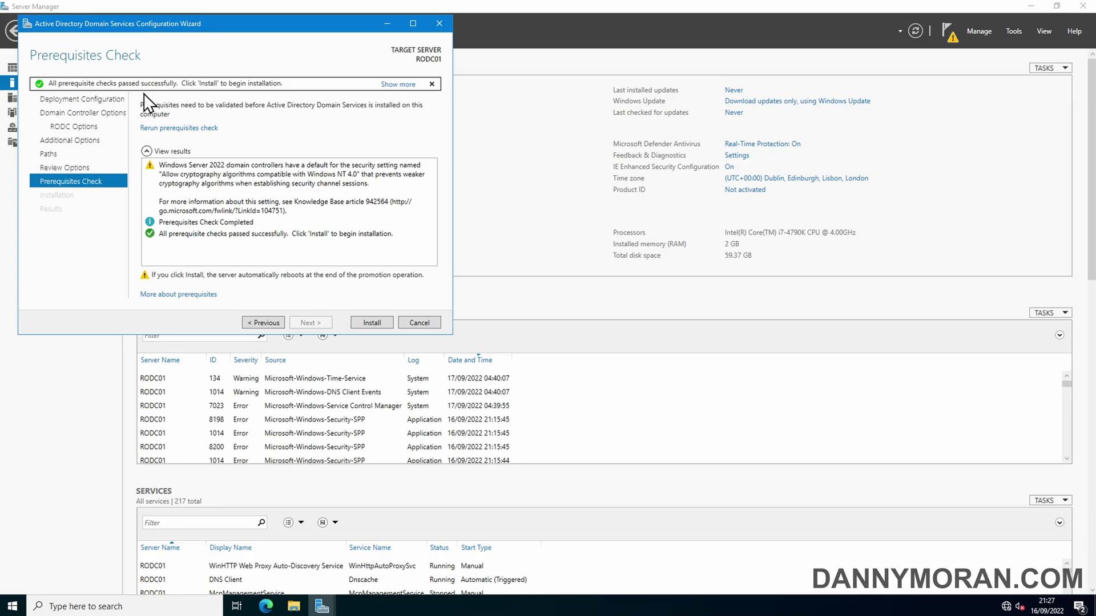
Step: Install AD DS to promote RODC01 to a read-only domain controller and let it reboot
left_click(371, 323)
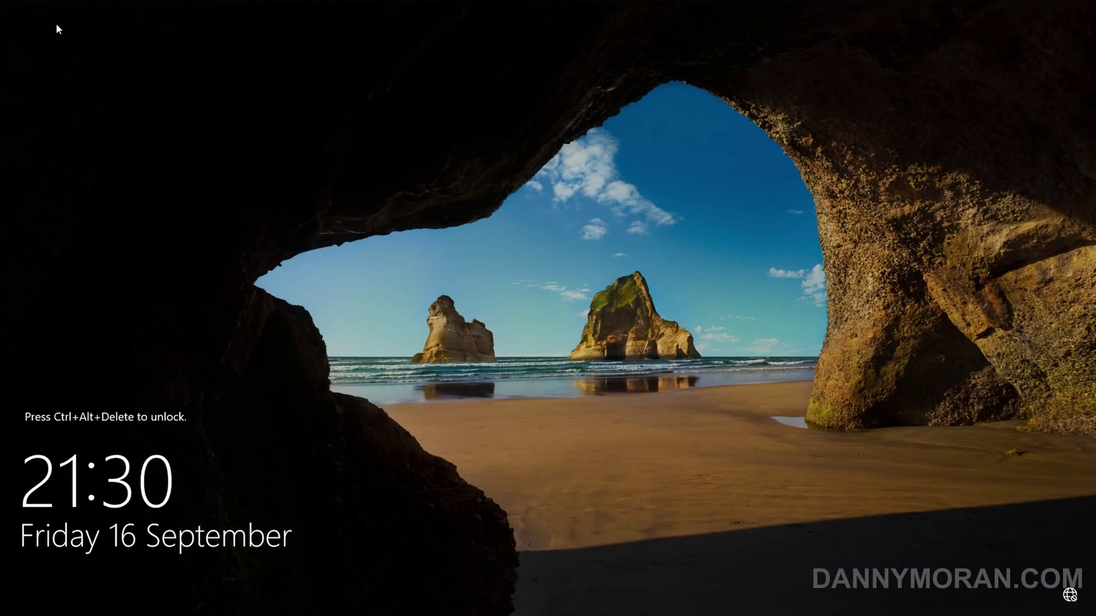
Step: Sign back in to RODC01 as the domain administrator after the reboot
key("ctrl+alt+Delete")
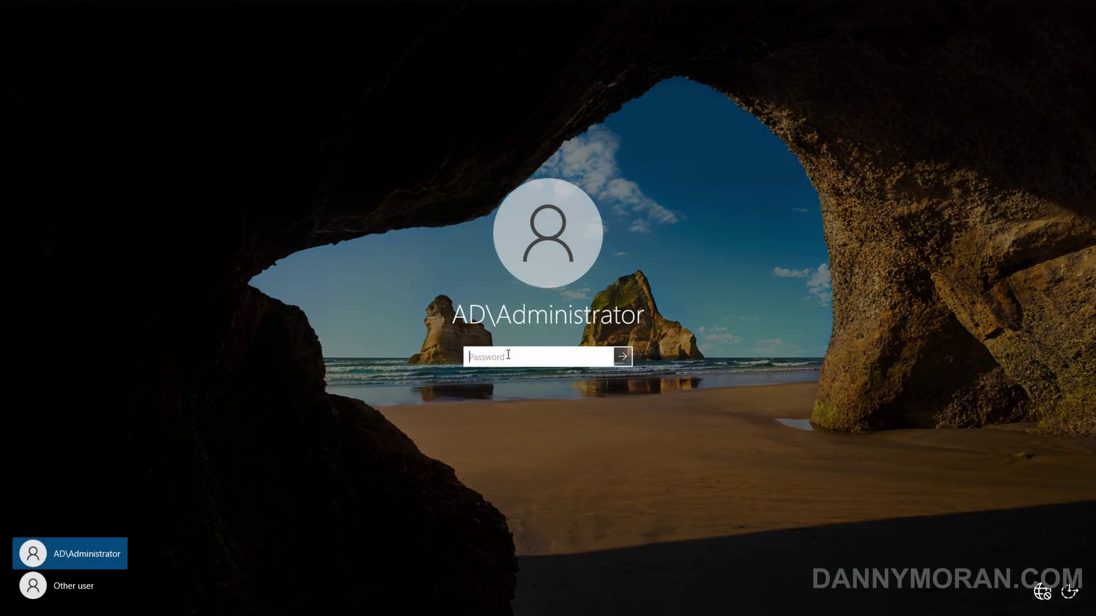
type("*********")
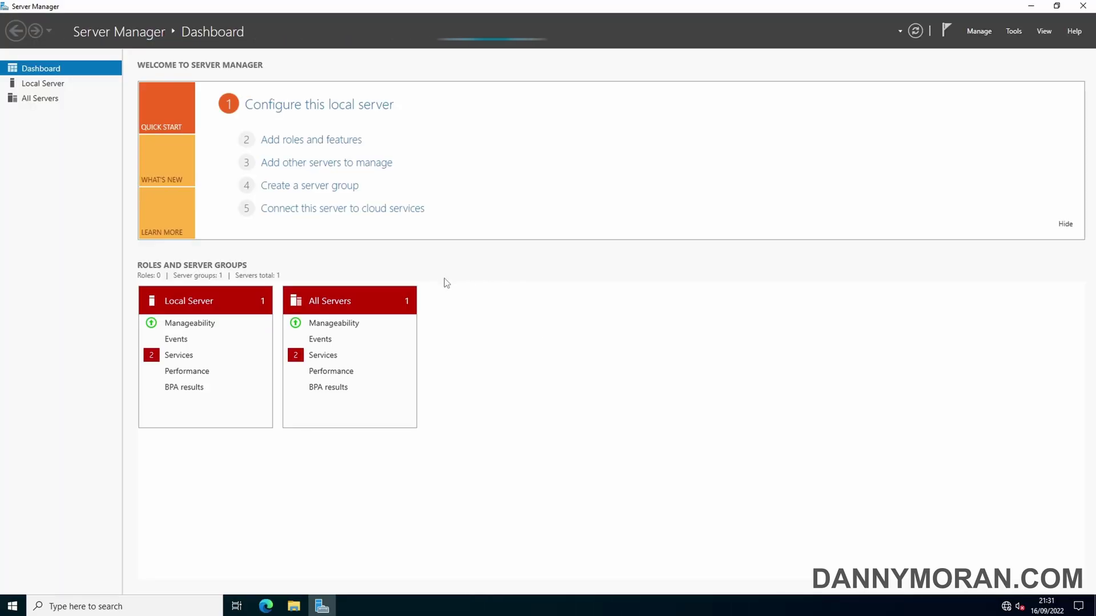
Step: Open the IPv4 settings of RODC01's Ethernet adapter from the Local Server page
left_click(54, 85)
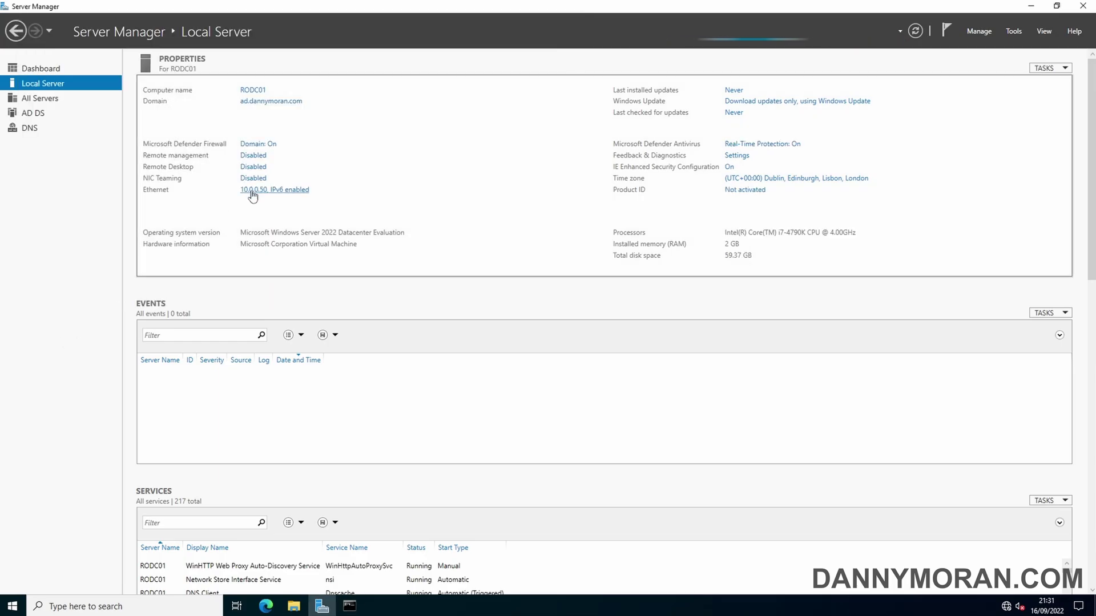
left_click(253, 191)
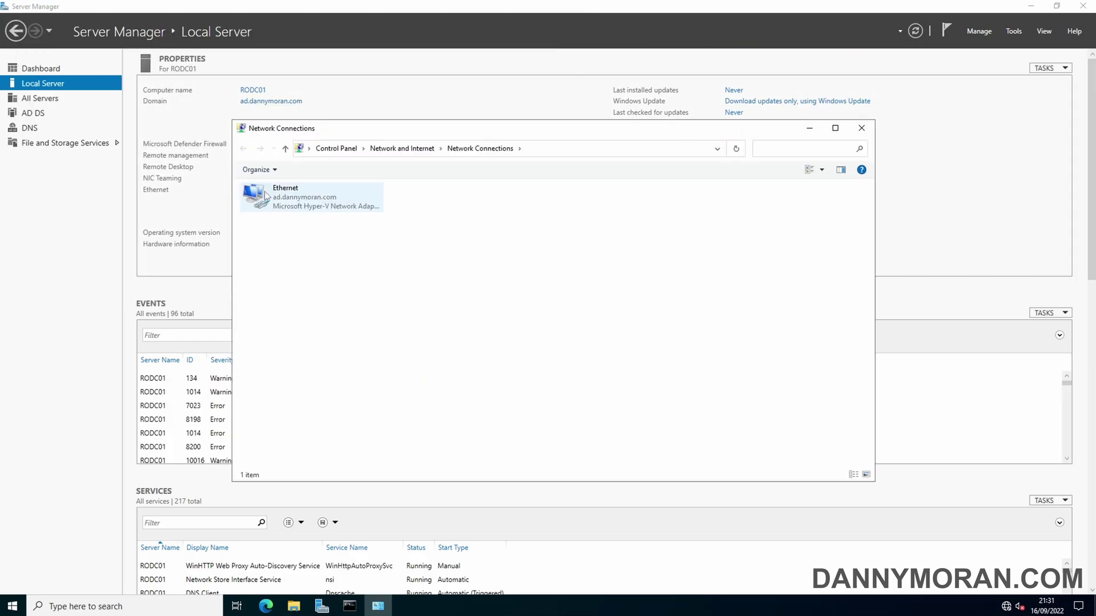
double_click(266, 195)
left_click(482, 400)
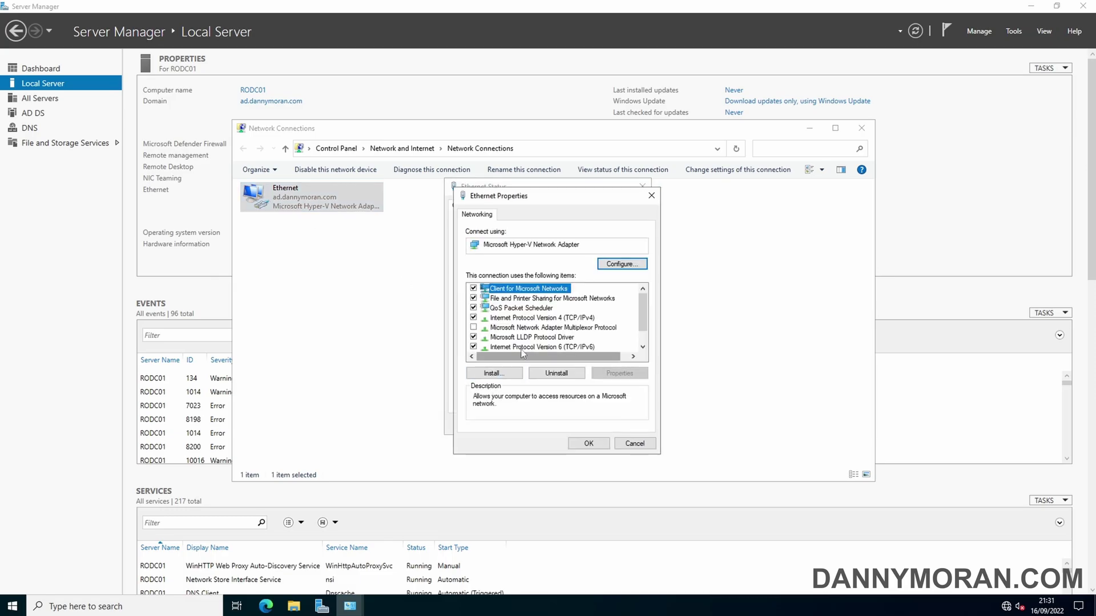
double_click(545, 318)
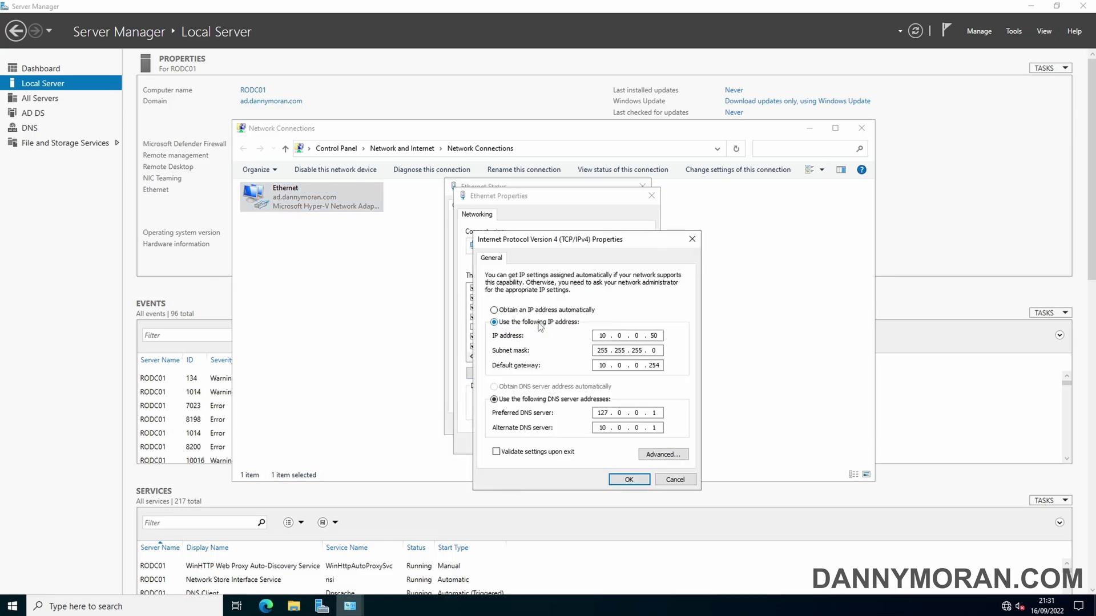
Step: Set preferred DNS to 10.0.0.1 and alternate DNS to 127.0.0.1, then apply
double_click(600, 413)
key("End")
double_click(600, 412)
type("10.0.0")
key("Tab")
type("127")
left_click(631, 478)
left_click(605, 448)
left_click(618, 428)
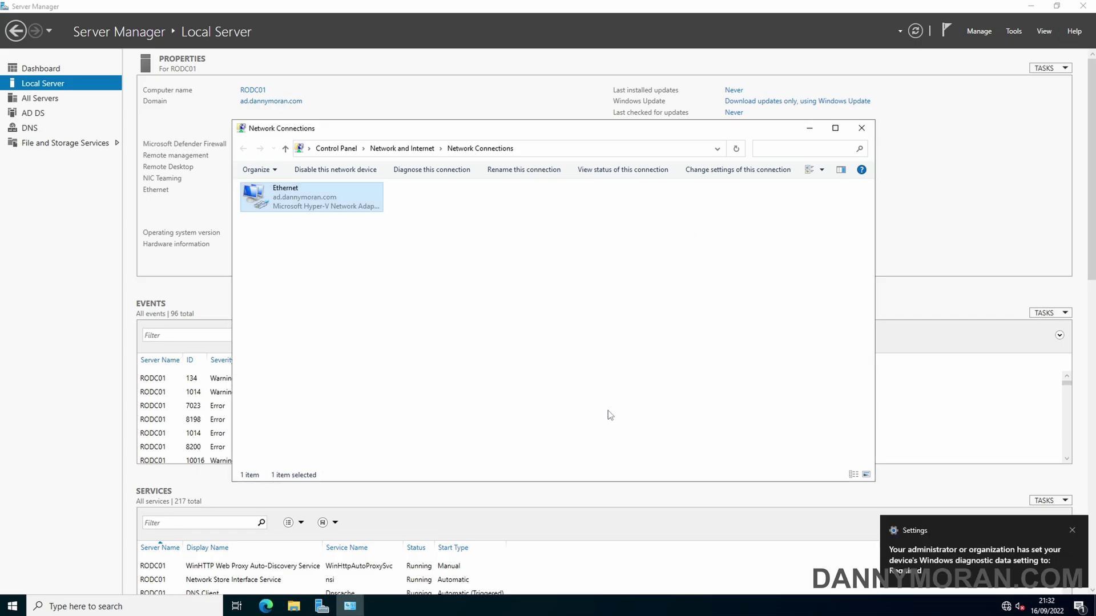
Step: Close the network connections window and launch Active Directory Users and Computers maximized
left_click(861, 129)
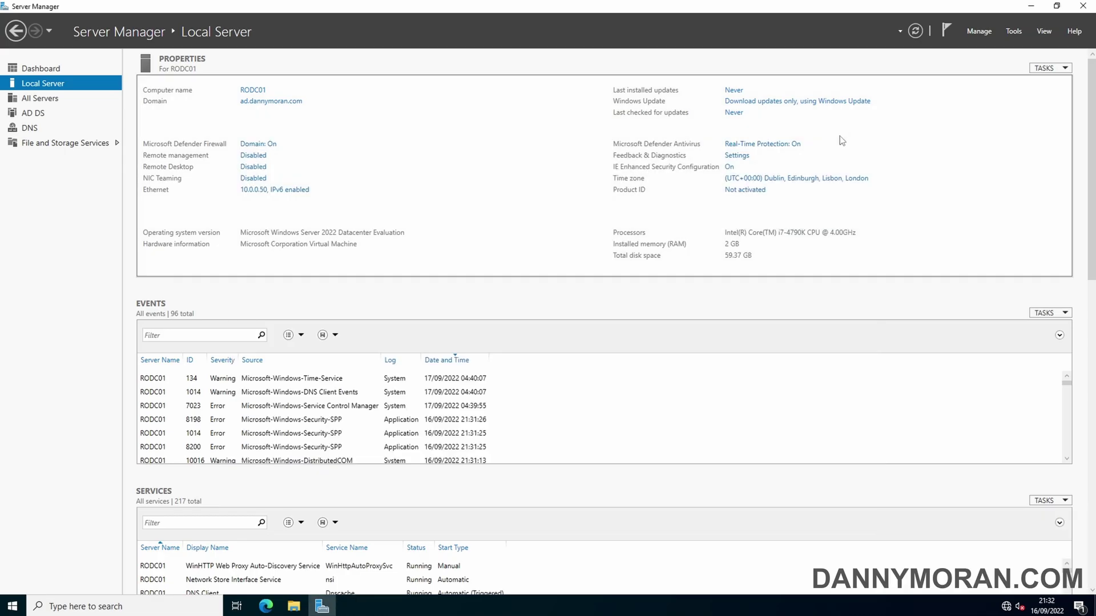
left_click(1014, 33)
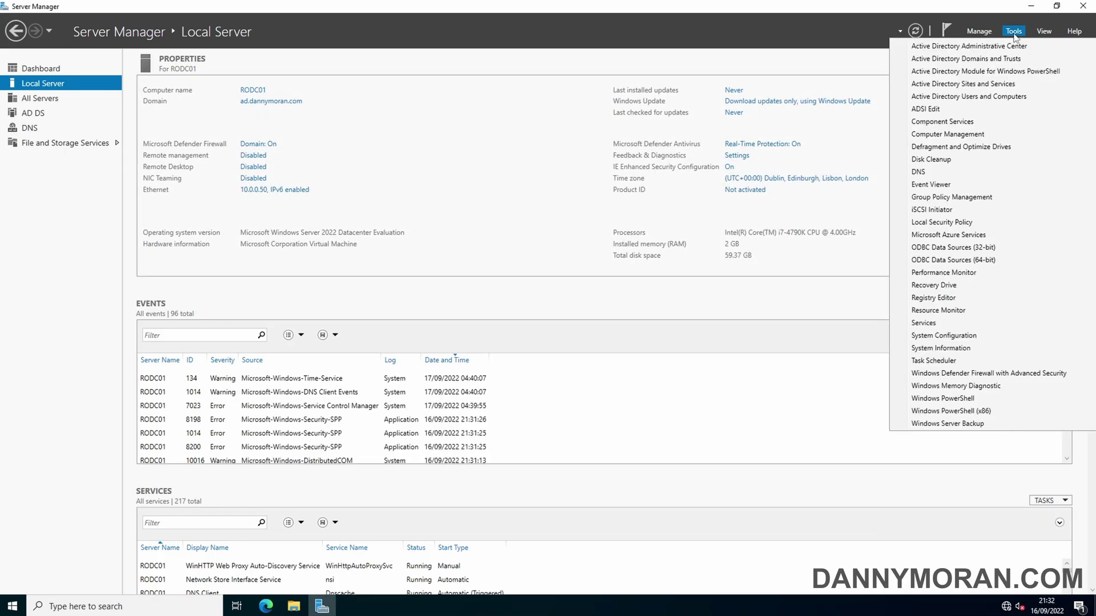
left_click(982, 98)
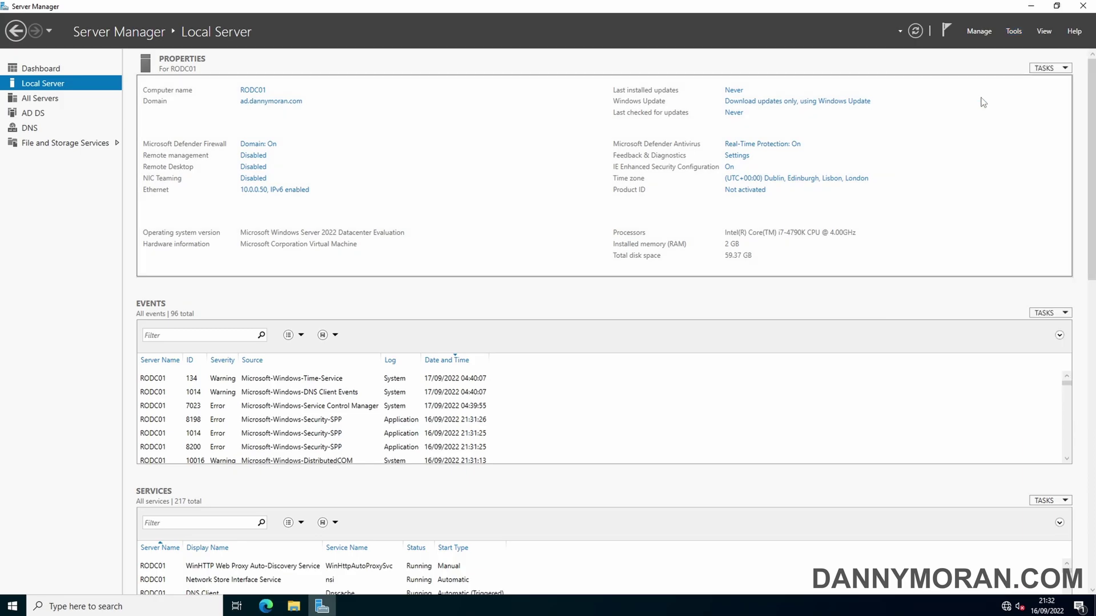
left_click(447, 58)
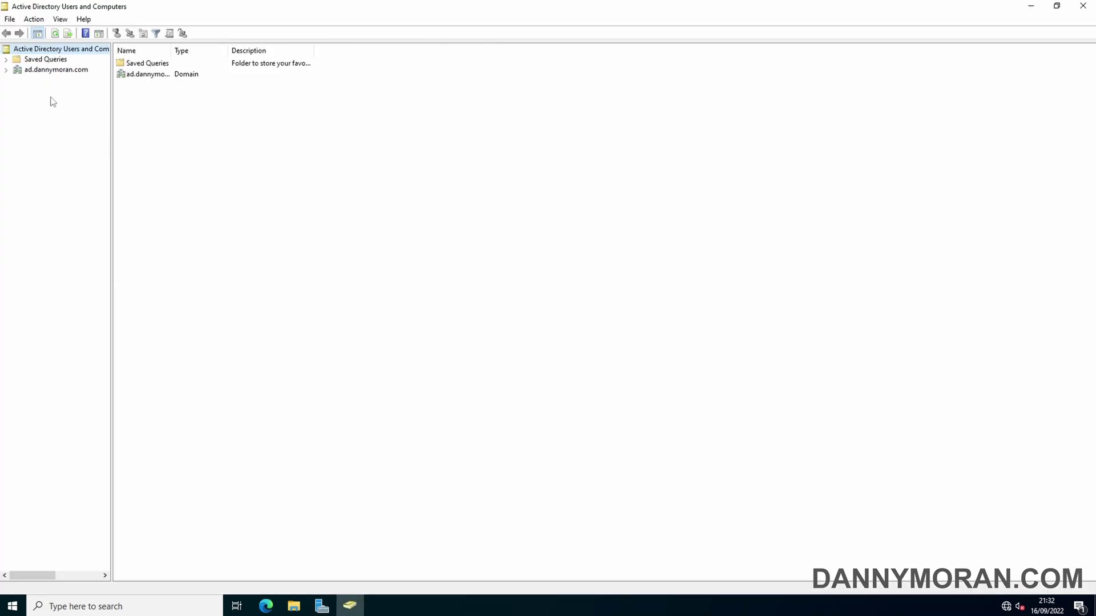
Step: Show ad.dannymoran.com's Domain Controllers and compare DC01 (GC) with RODC01 (Read-only, GC)
left_click(6, 70)
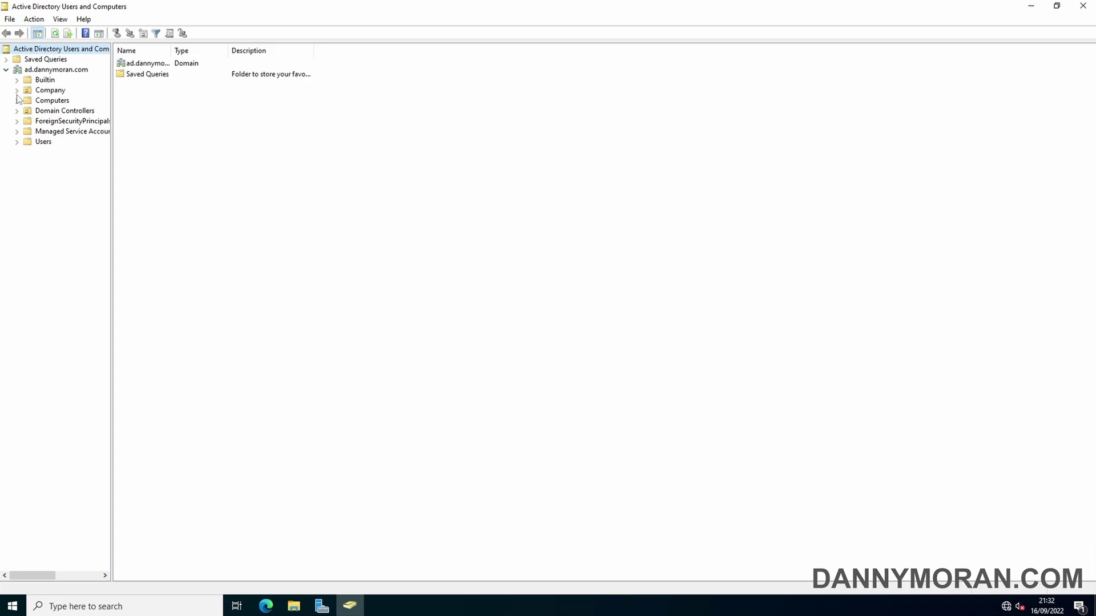
left_click(60, 112)
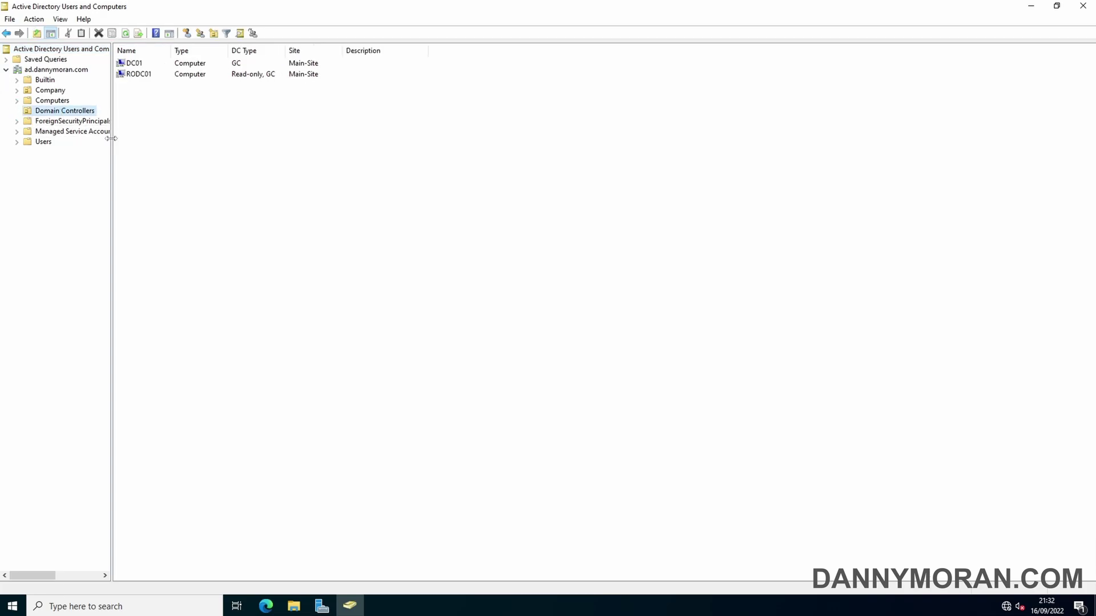
left_click_drag(111, 141, 141, 139)
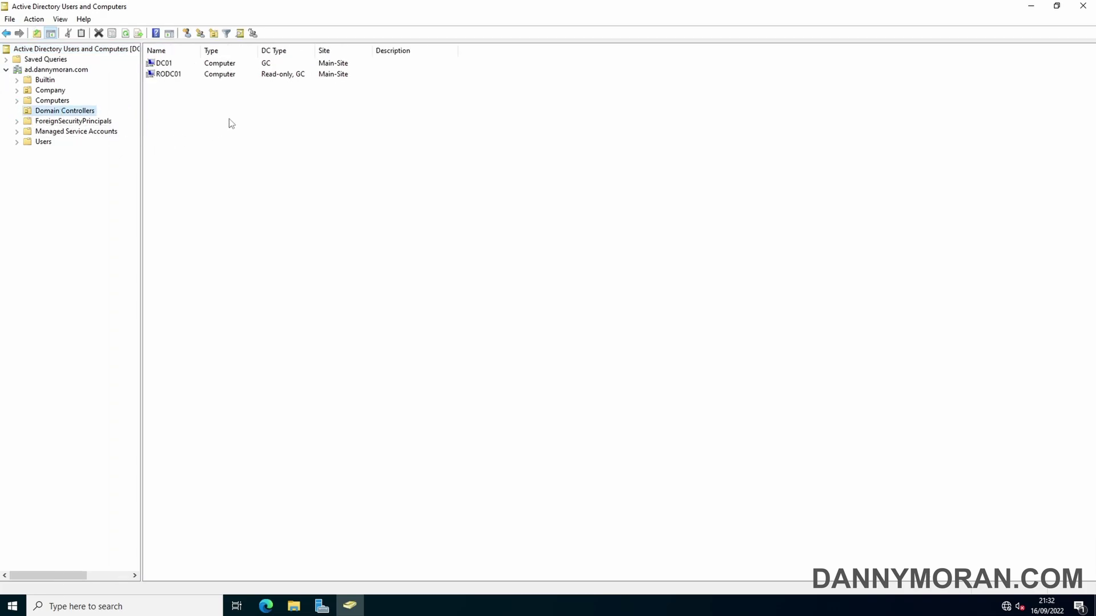
left_click(172, 67)
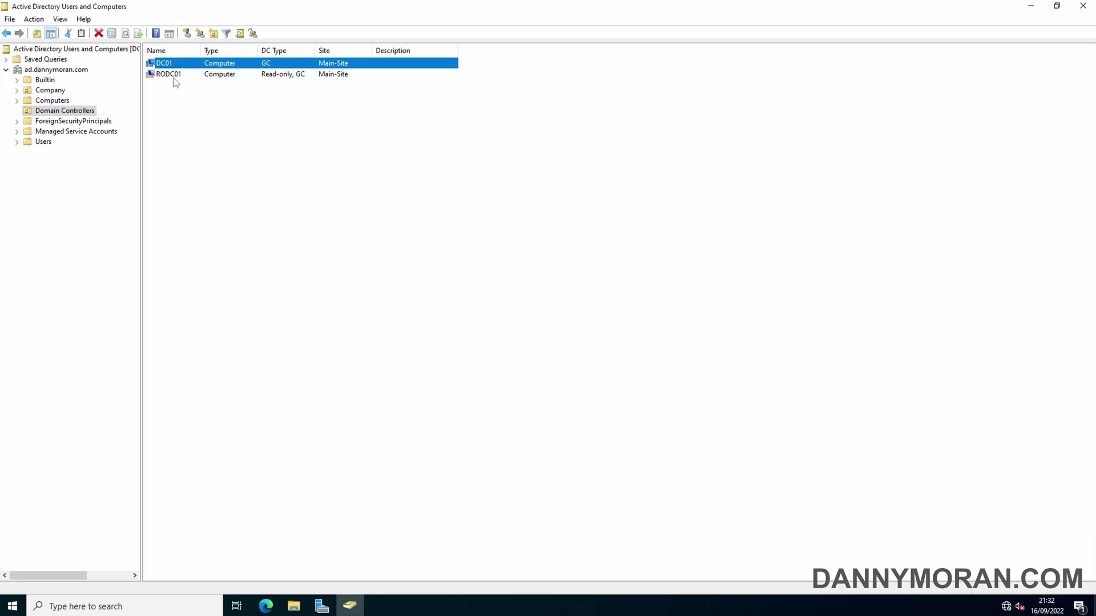
left_click(174, 78)
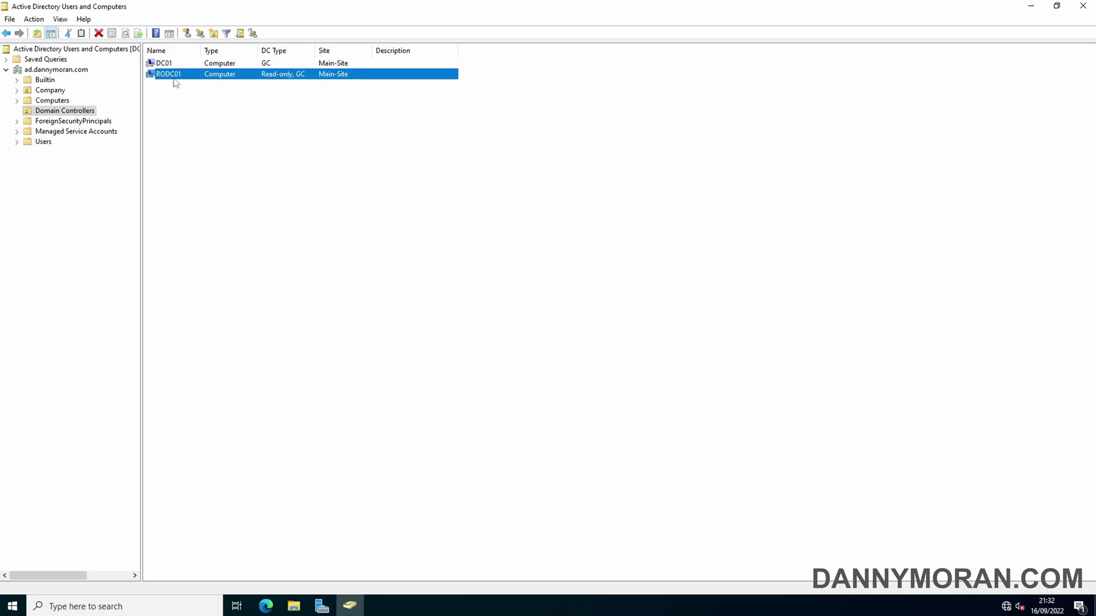
Step: Place the DC01 and RODC01 Properties dialogs side by side, showing RODC01's Password Replication Policy
double_click(288, 81)
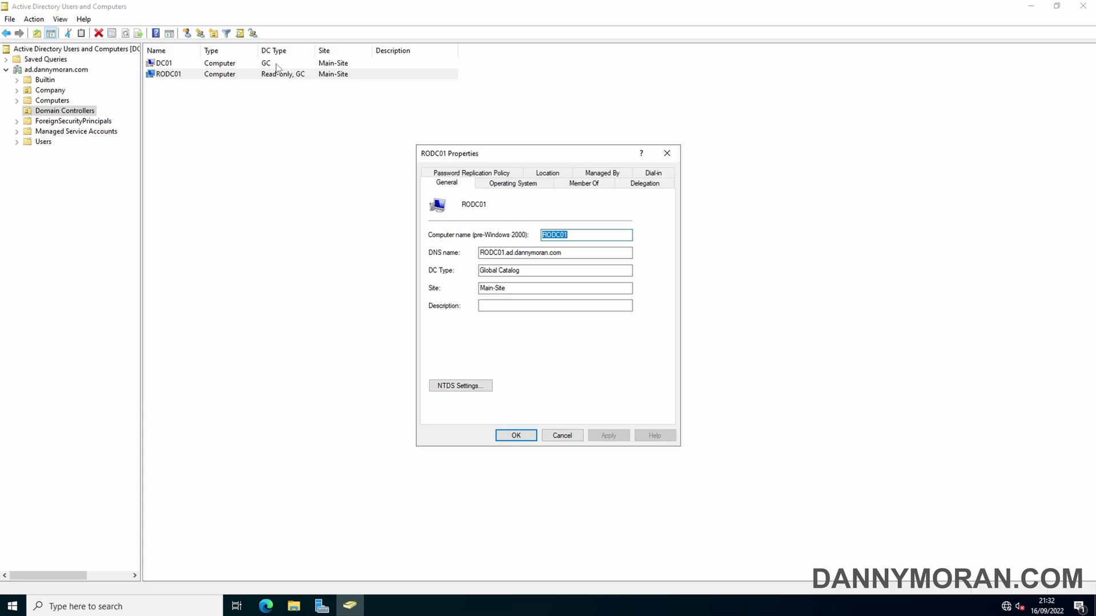
double_click(278, 65)
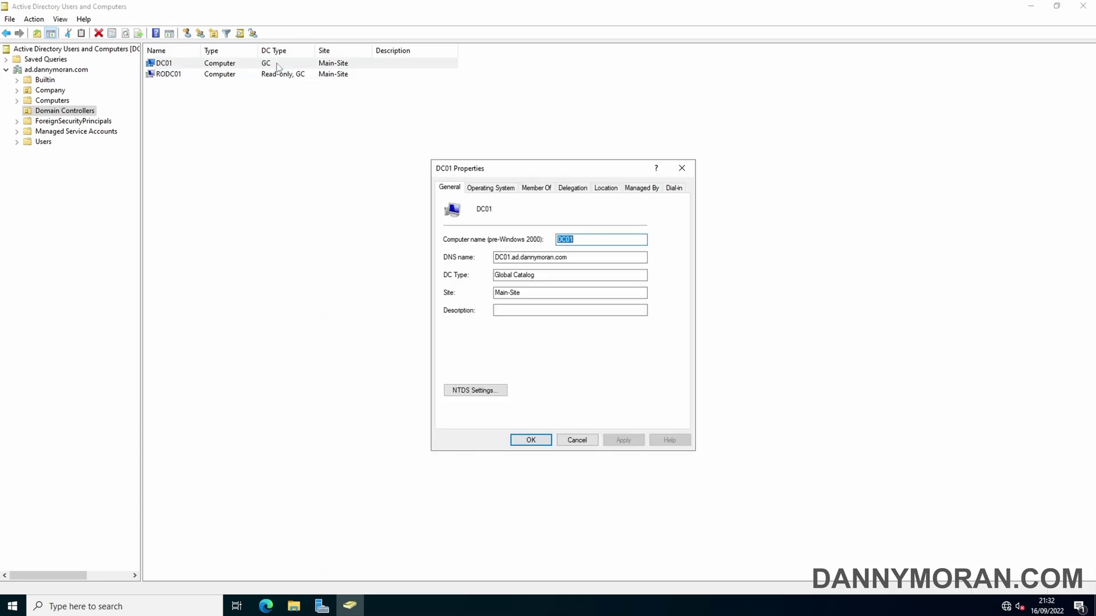
left_click(1031, 7)
left_click(1030, 6)
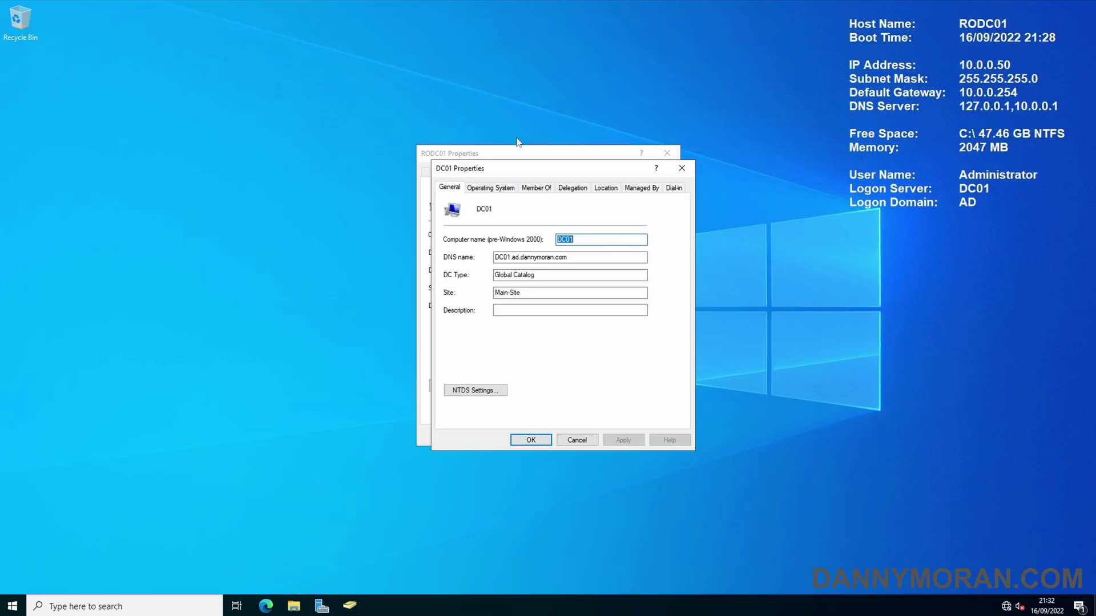
left_click_drag(504, 170, 264, 159)
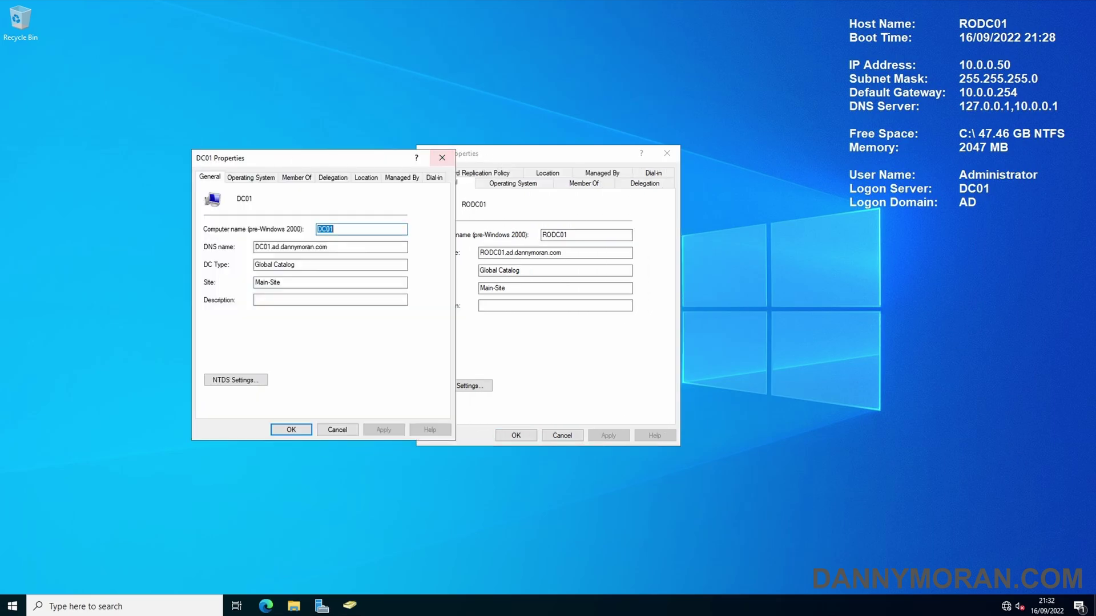
left_click_drag(499, 158, 595, 162)
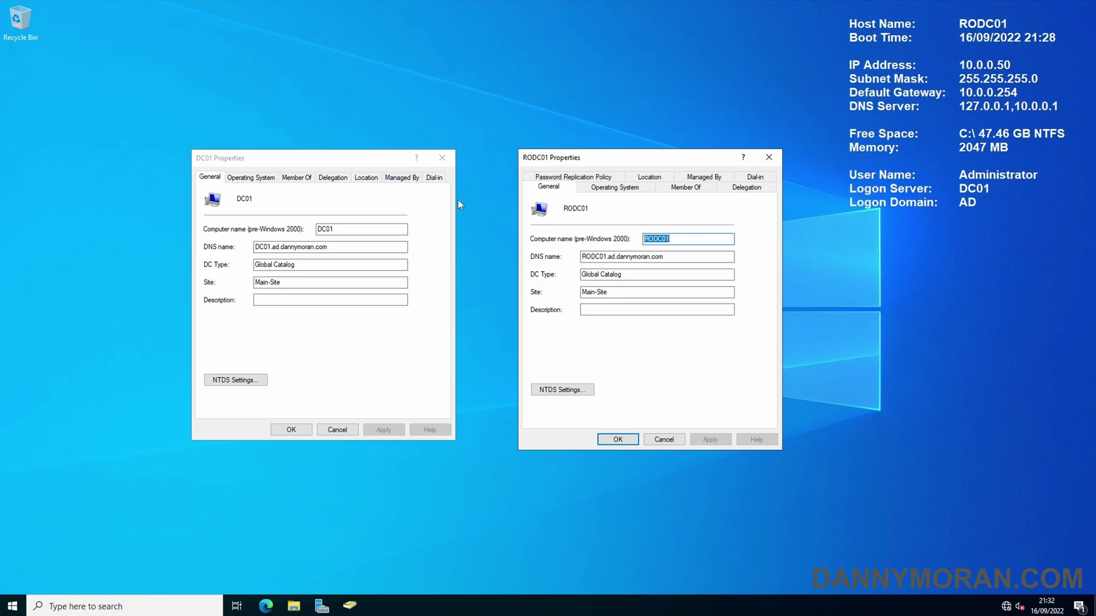
left_click(554, 181)
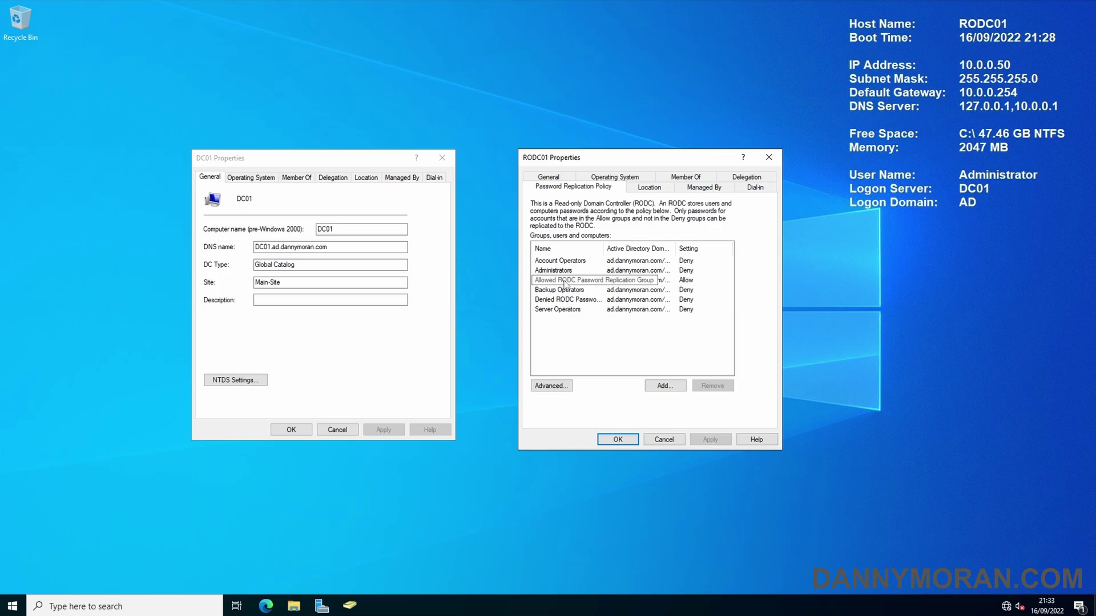
double_click(566, 286)
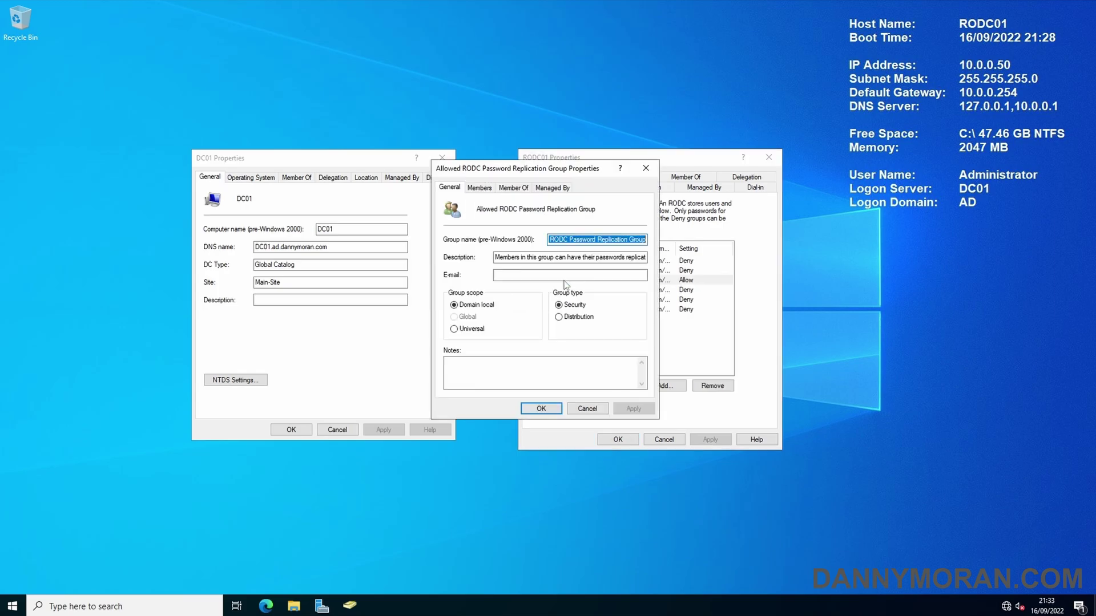
left_click(479, 188)
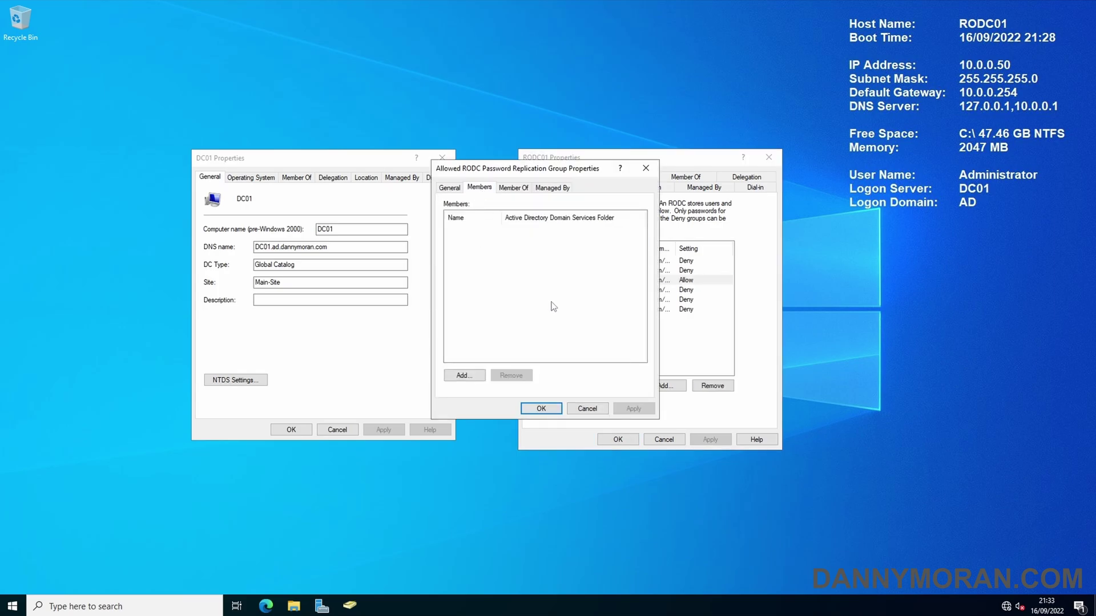
left_click(645, 169)
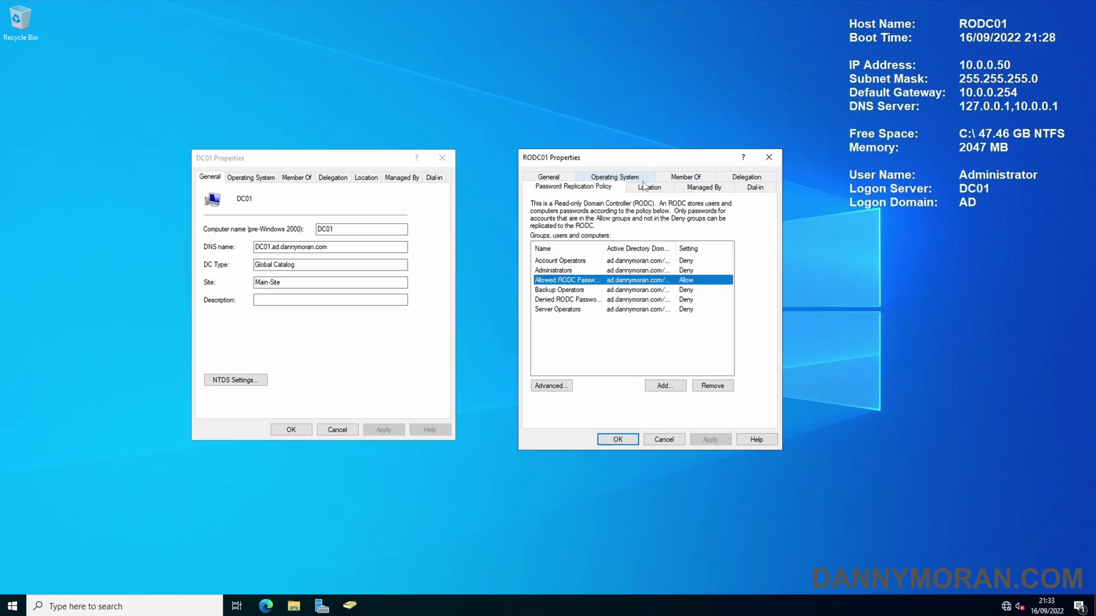
left_click(591, 261)
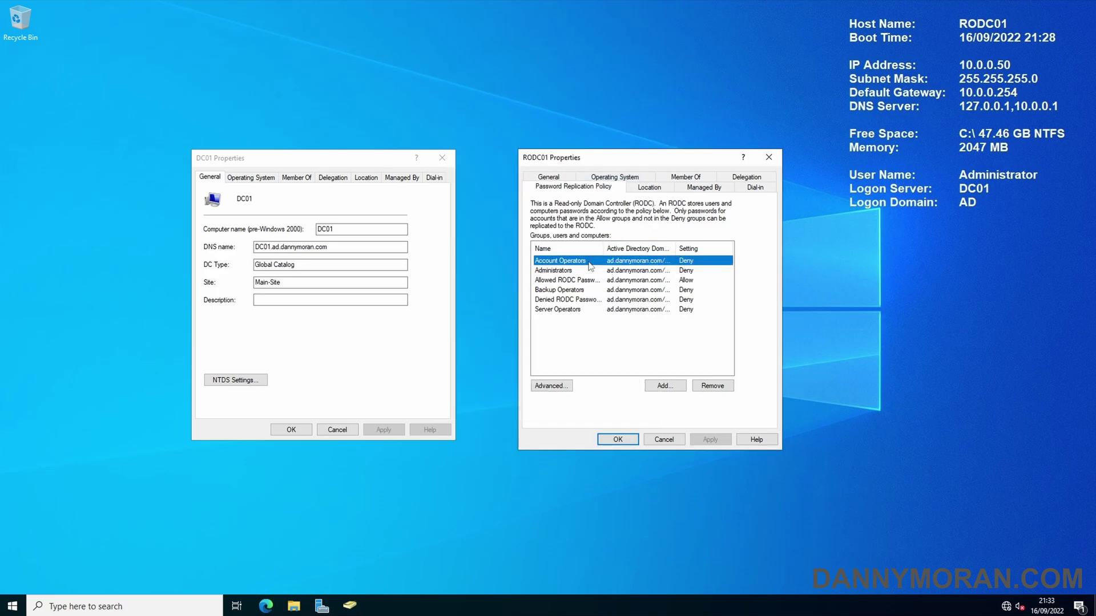
left_click(587, 271)
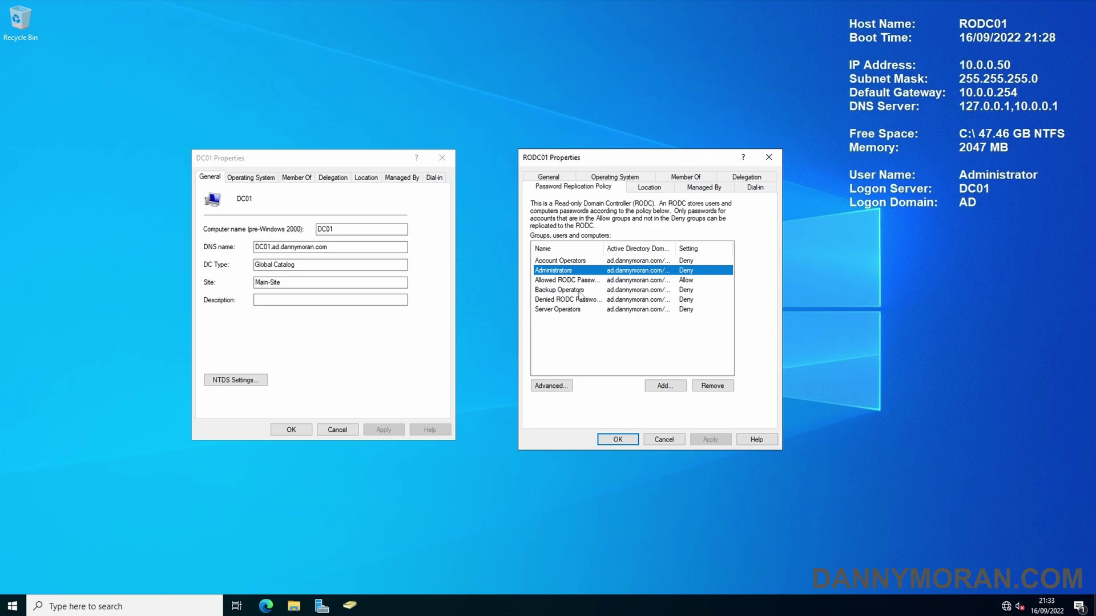
left_click(582, 290)
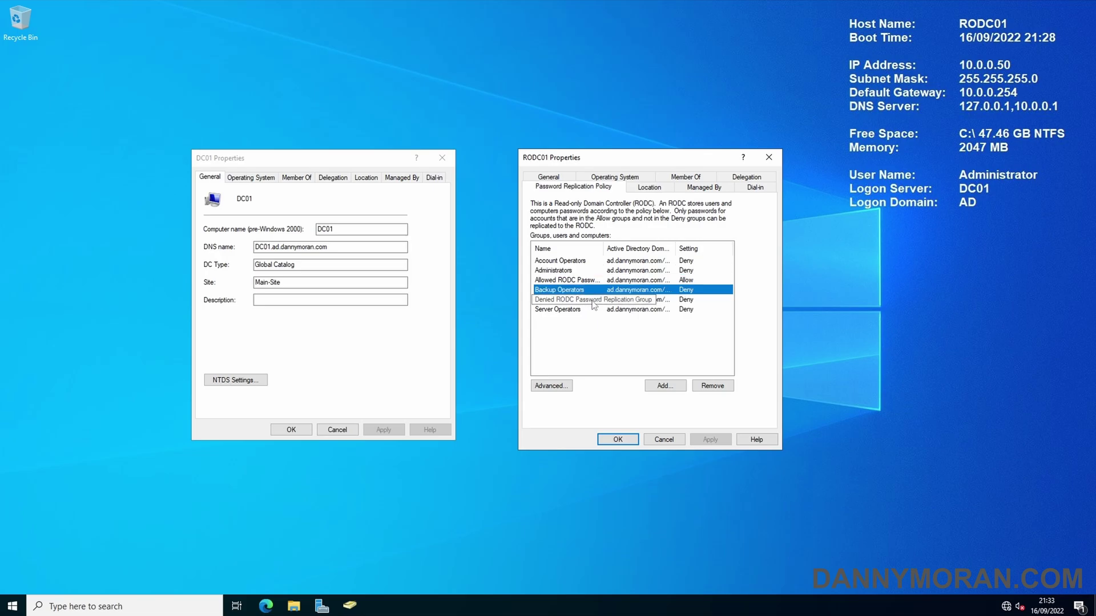
left_click(569, 310)
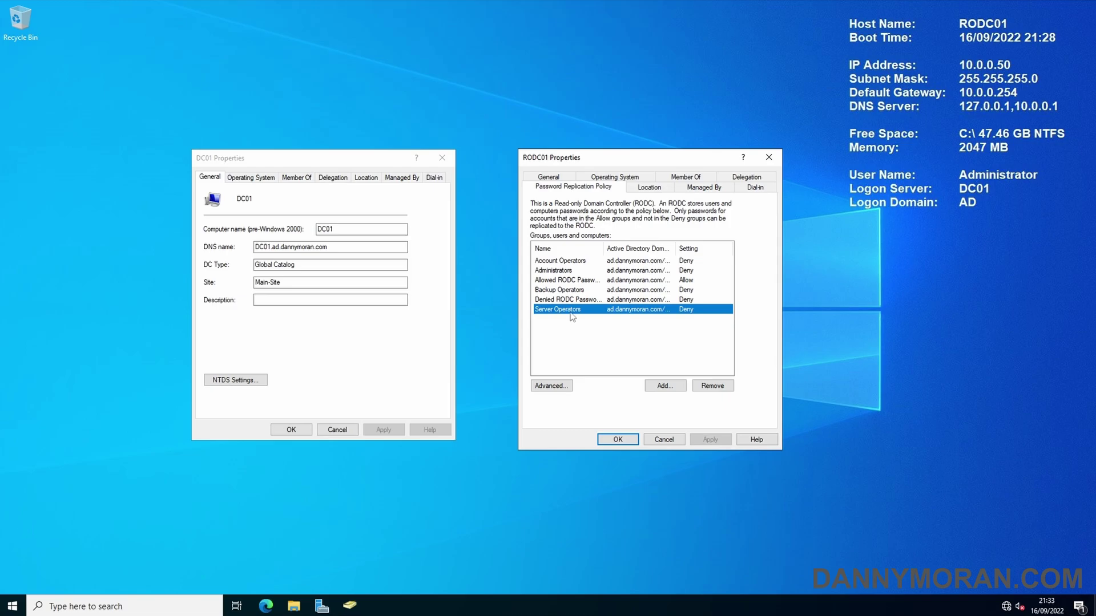
left_click(572, 281)
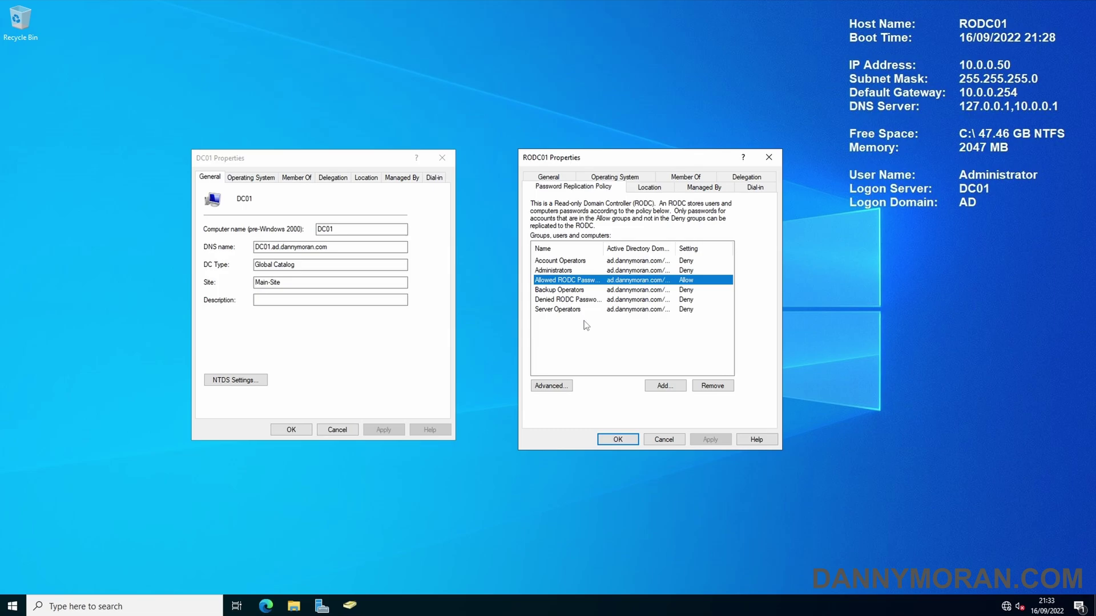
Step: Close the RODC01 and DC01 Properties dialogs and restore the Active Directory console
left_click(769, 157)
left_click(442, 158)
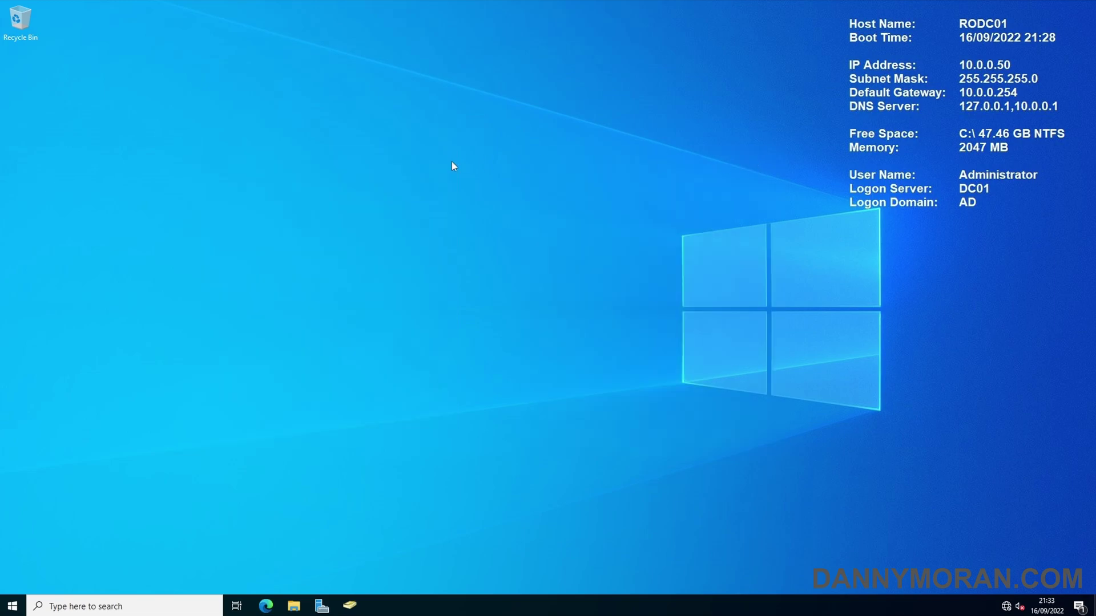
left_click(343, 602)
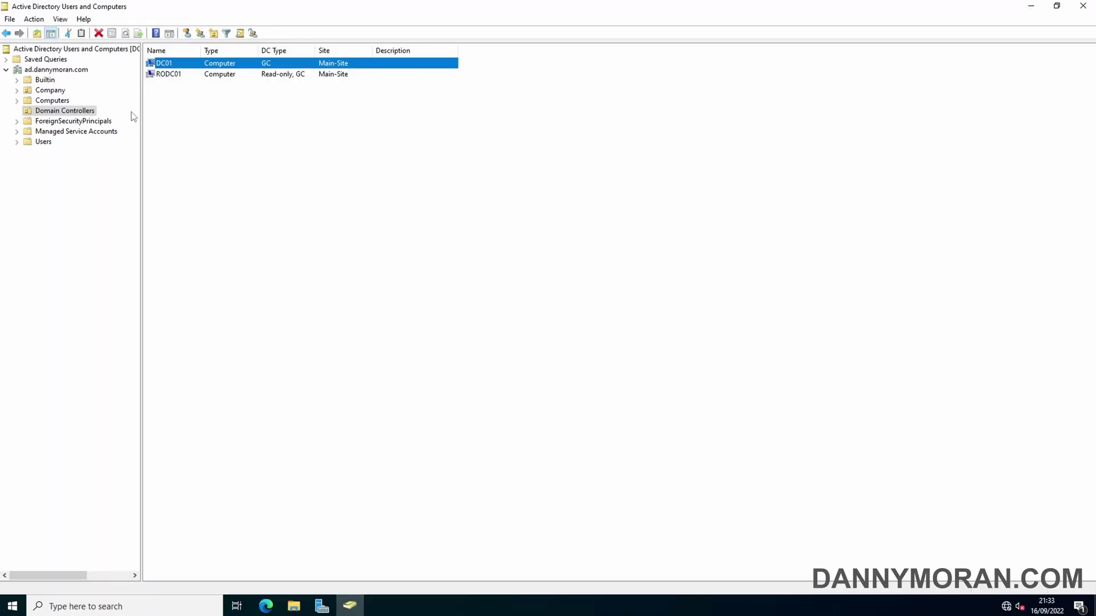
Step: Start and cancel a new user in Users, then widen the tree to show the console root's connected server
left_click(44, 144)
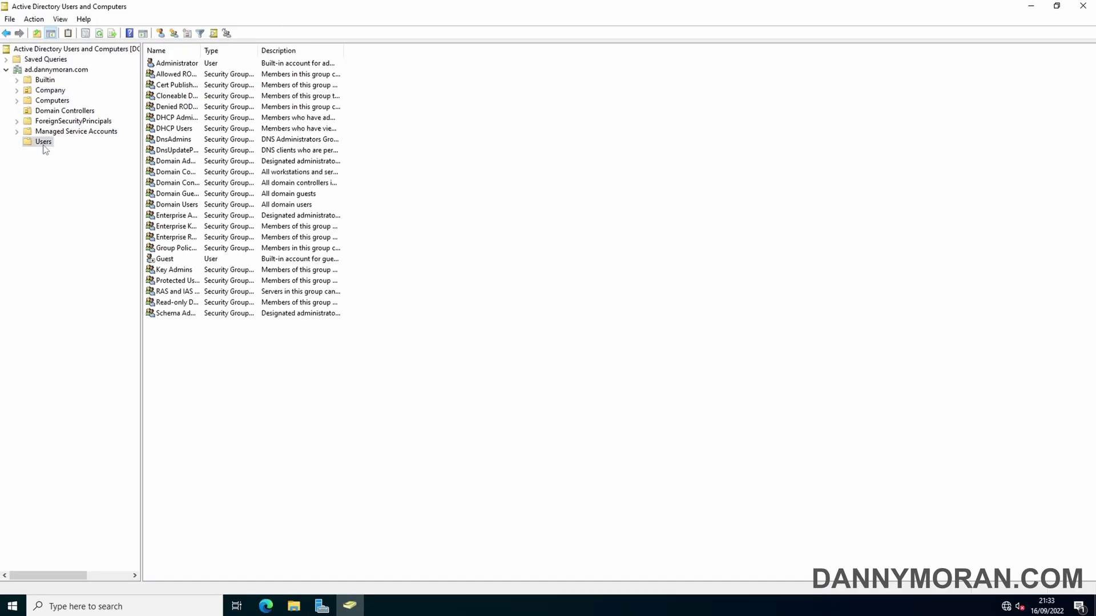
right_click(194, 340)
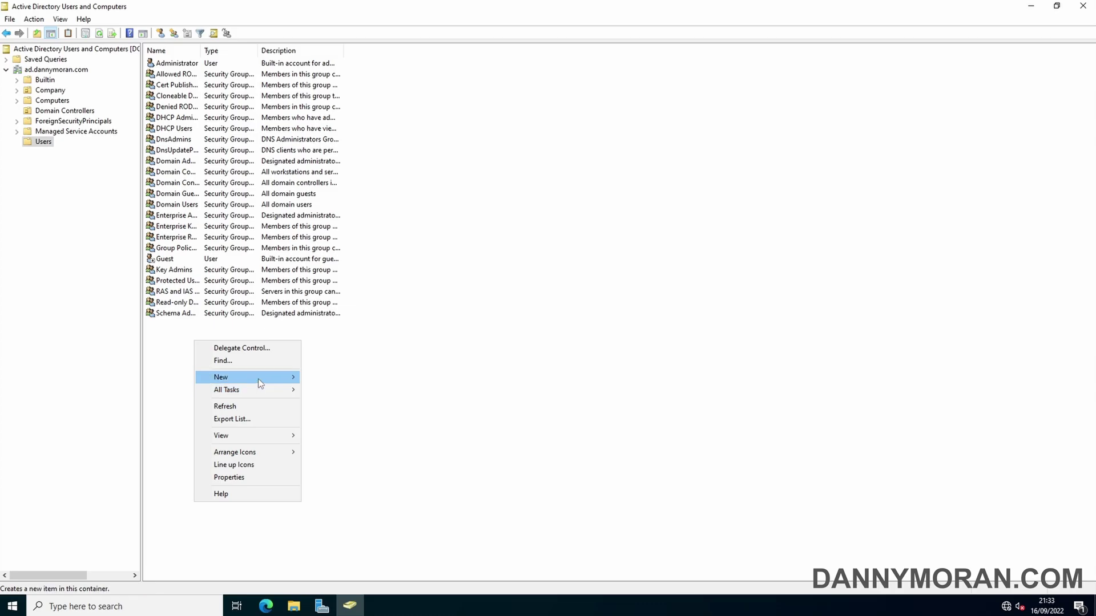
mouse_move(258, 381)
left_click(346, 506)
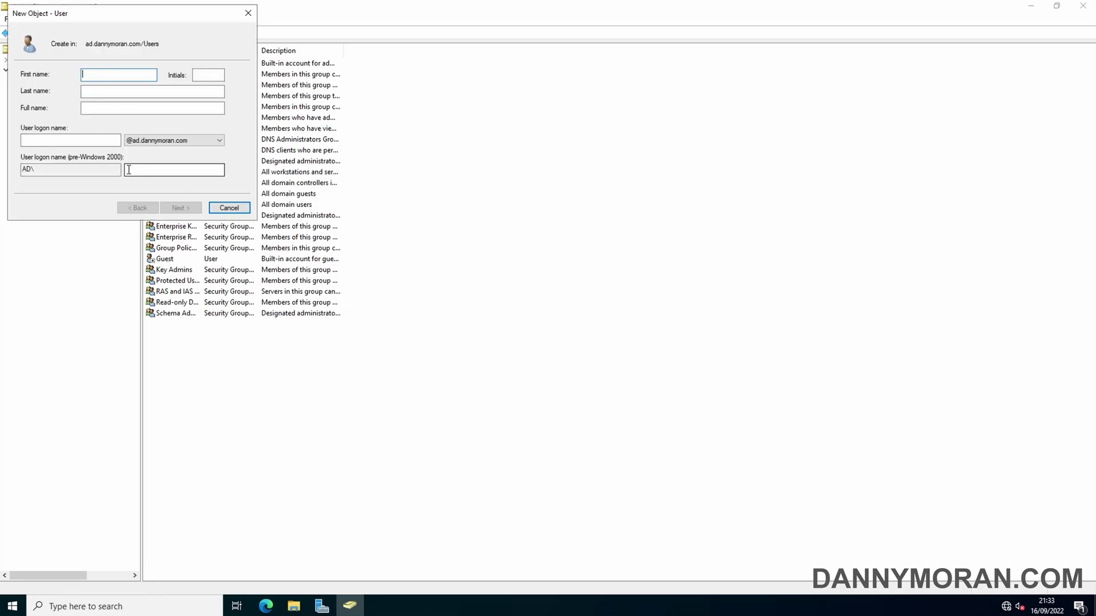
left_click(229, 208)
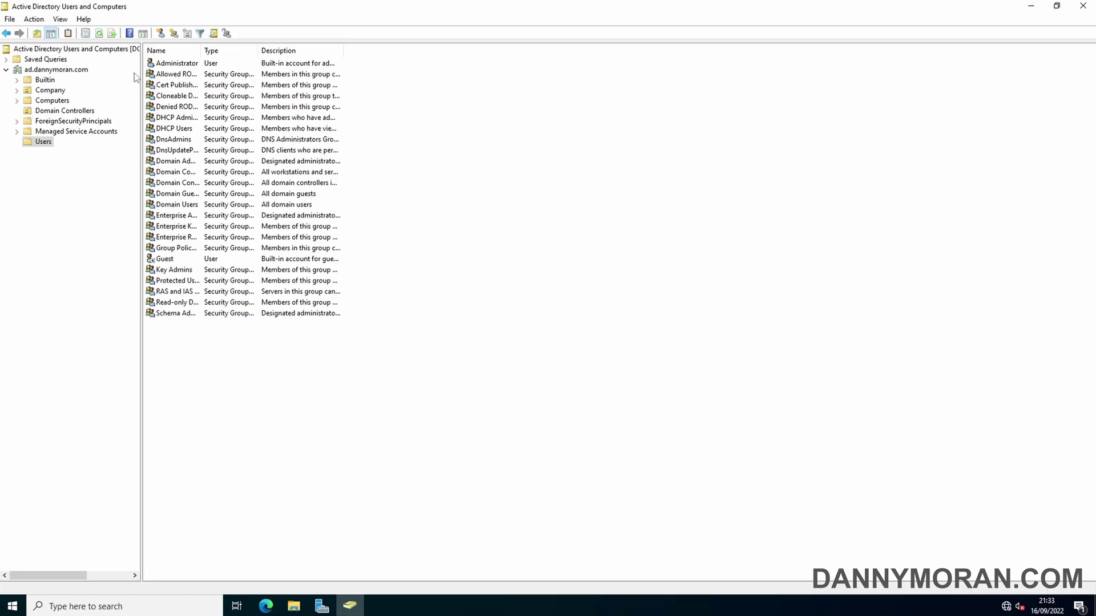
left_click_drag(140, 83, 303, 82)
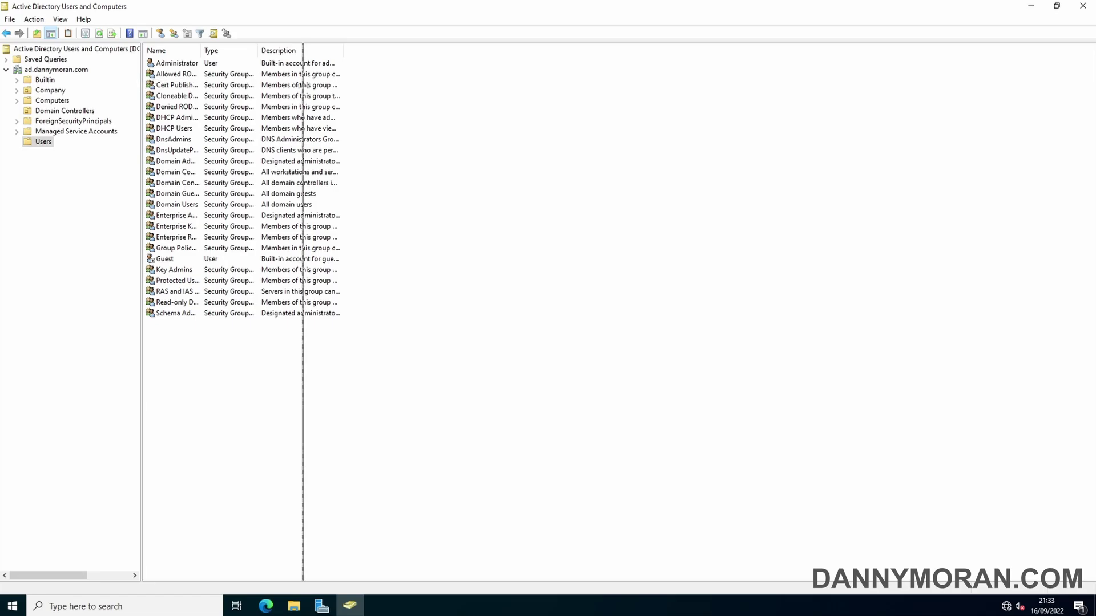
left_click(148, 50)
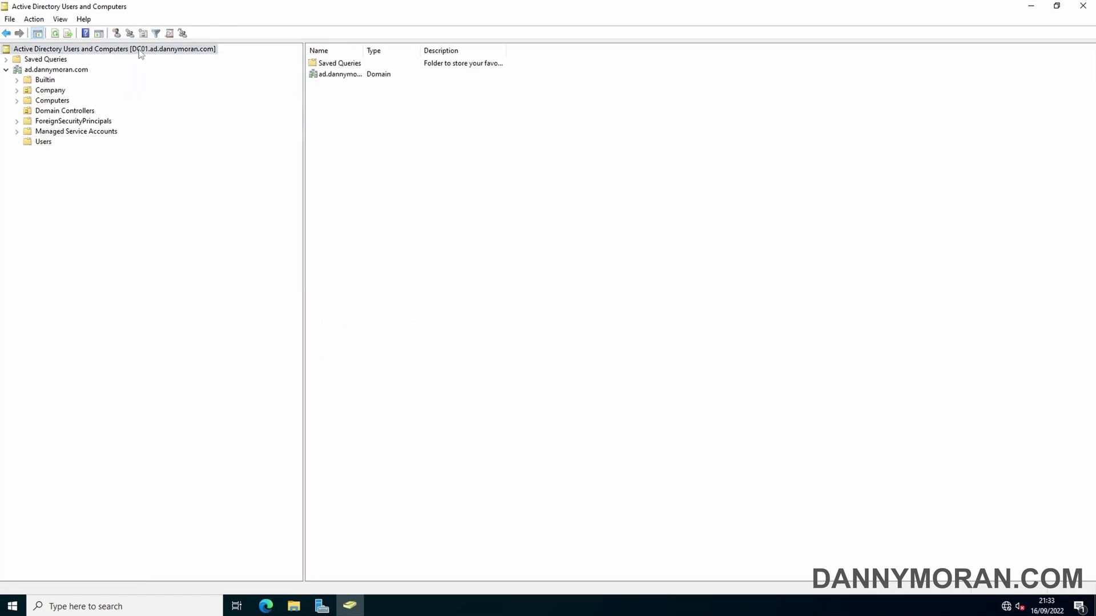
Step: Switch the domain's connection to RODC01.ad.dannymoran.com and accept the read-only warning
right_click(73, 73)
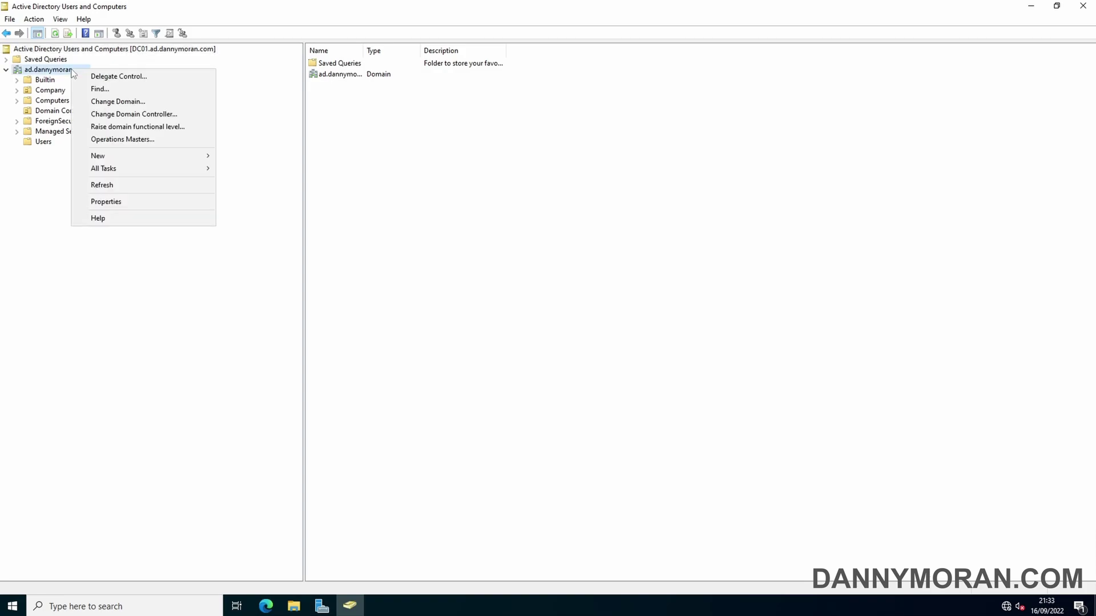
left_click(130, 115)
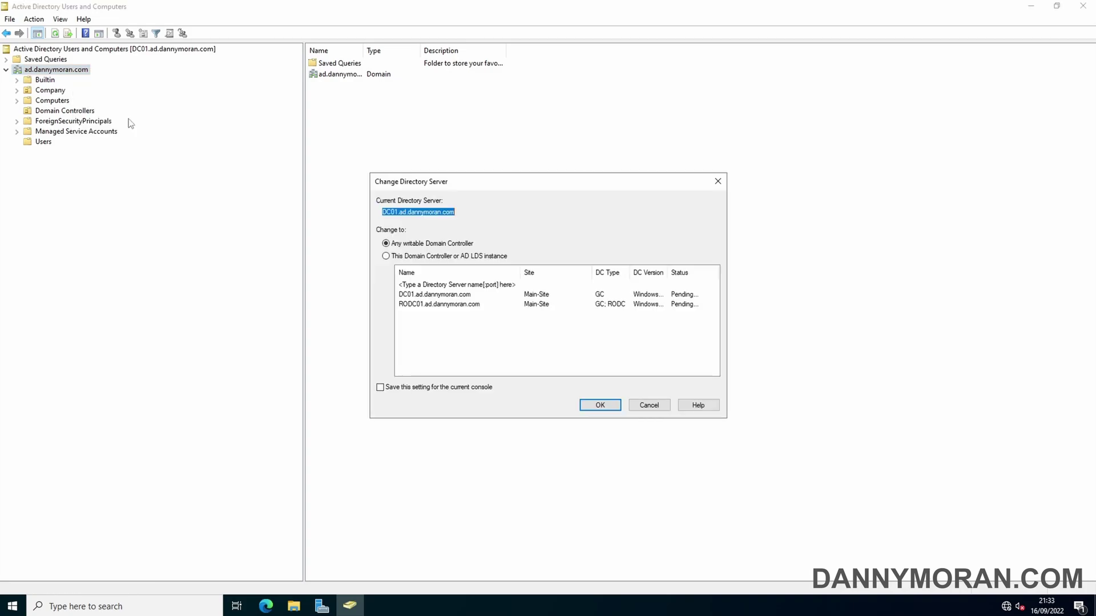
left_click(429, 307)
left_click(431, 306)
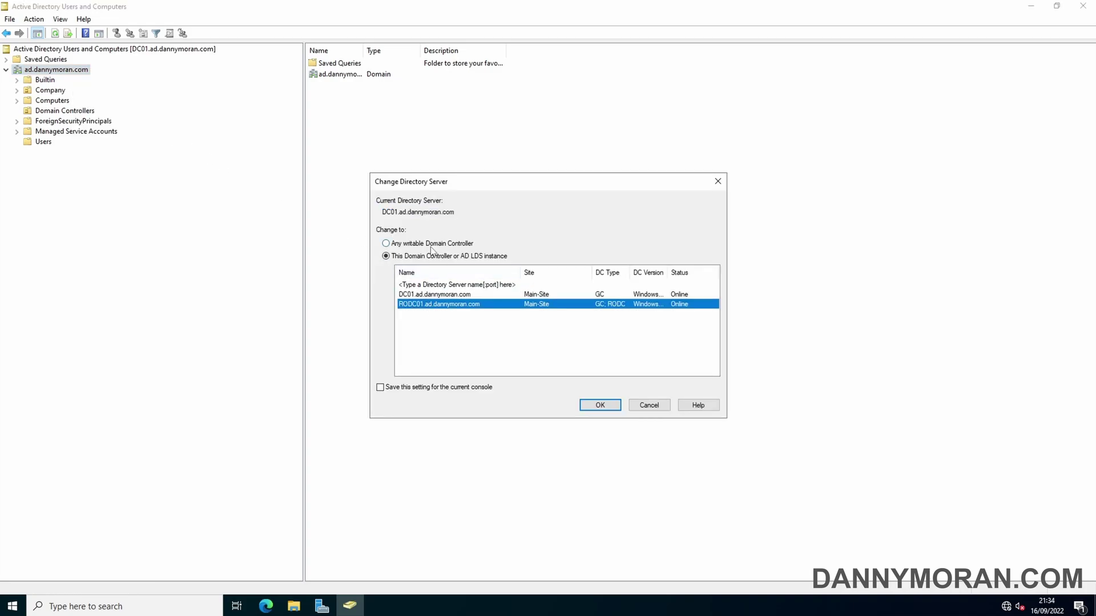
left_click(430, 245)
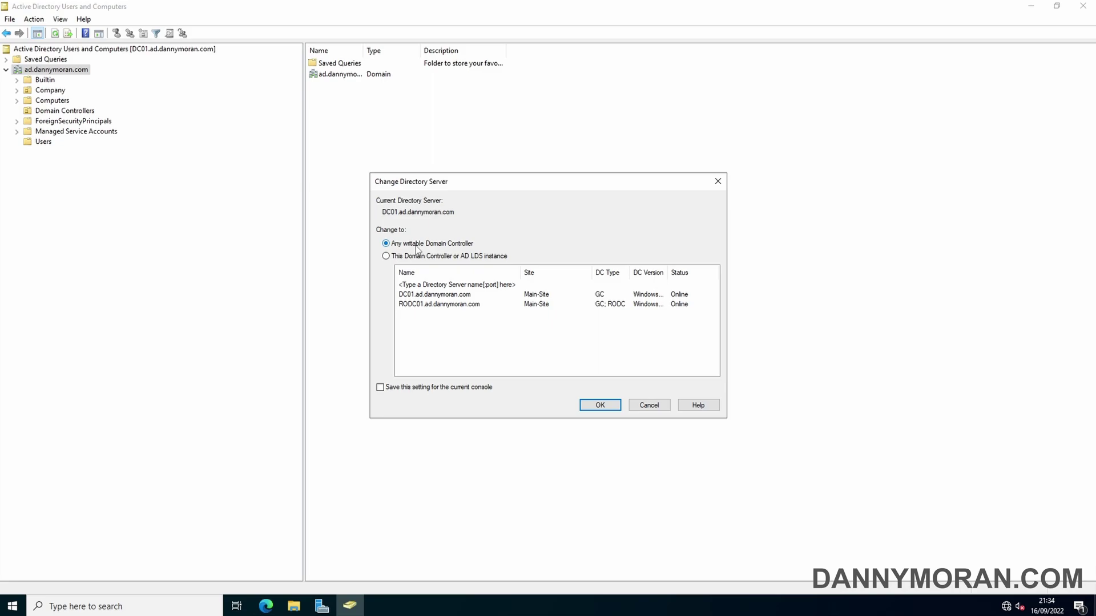
left_click(419, 256)
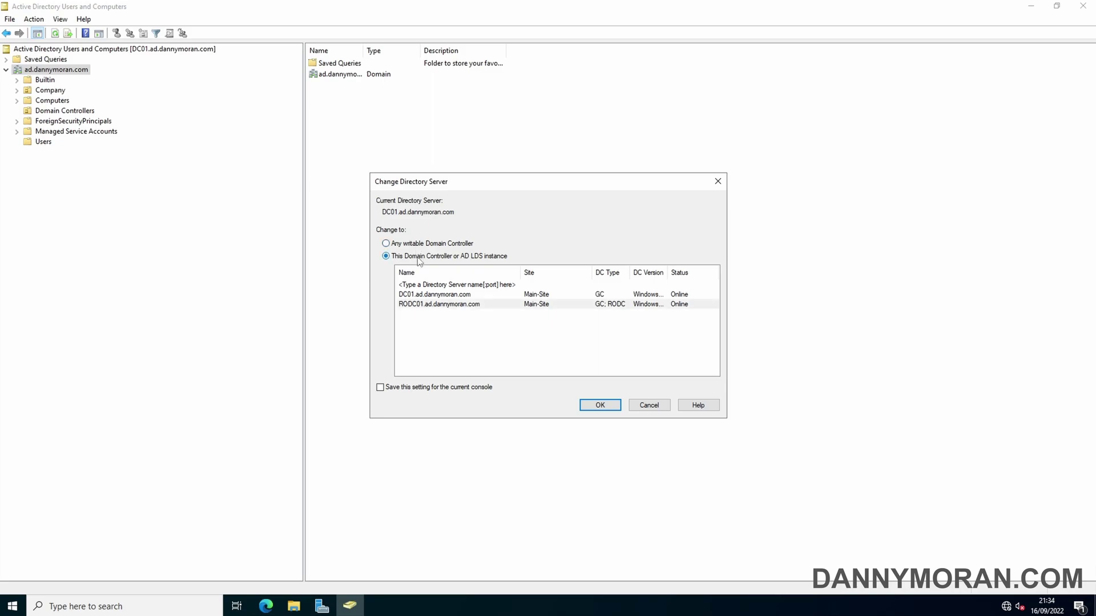
left_click(425, 308)
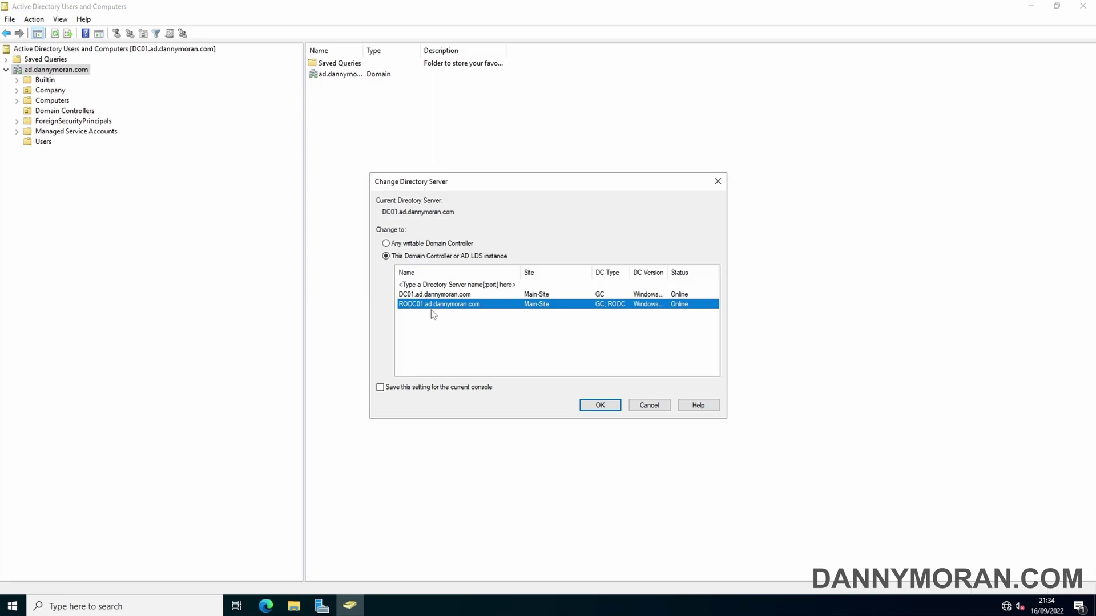
left_click(599, 406)
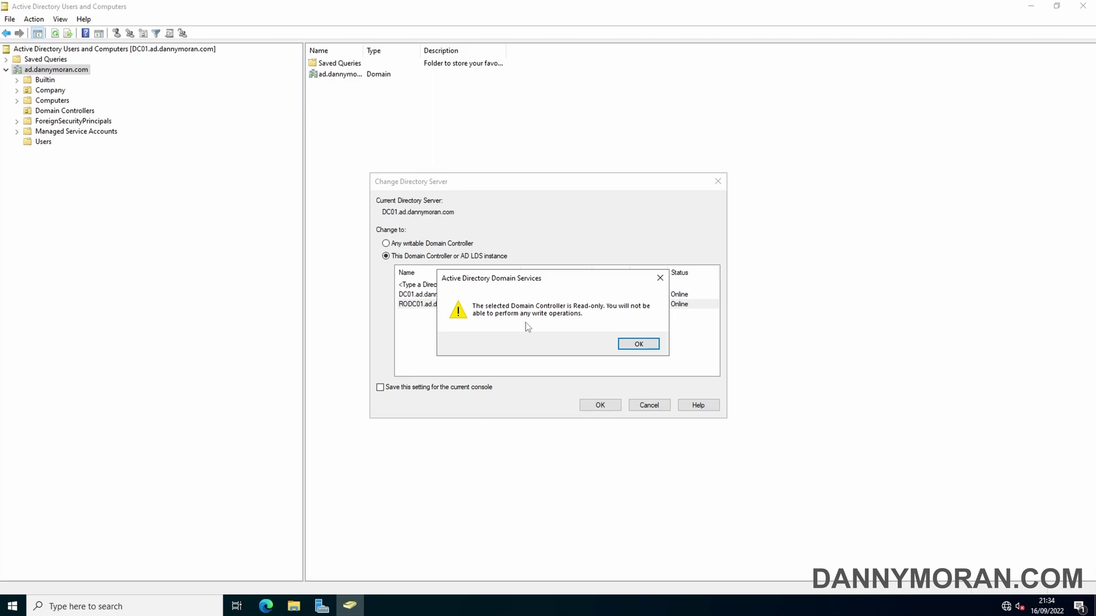
left_click(631, 345)
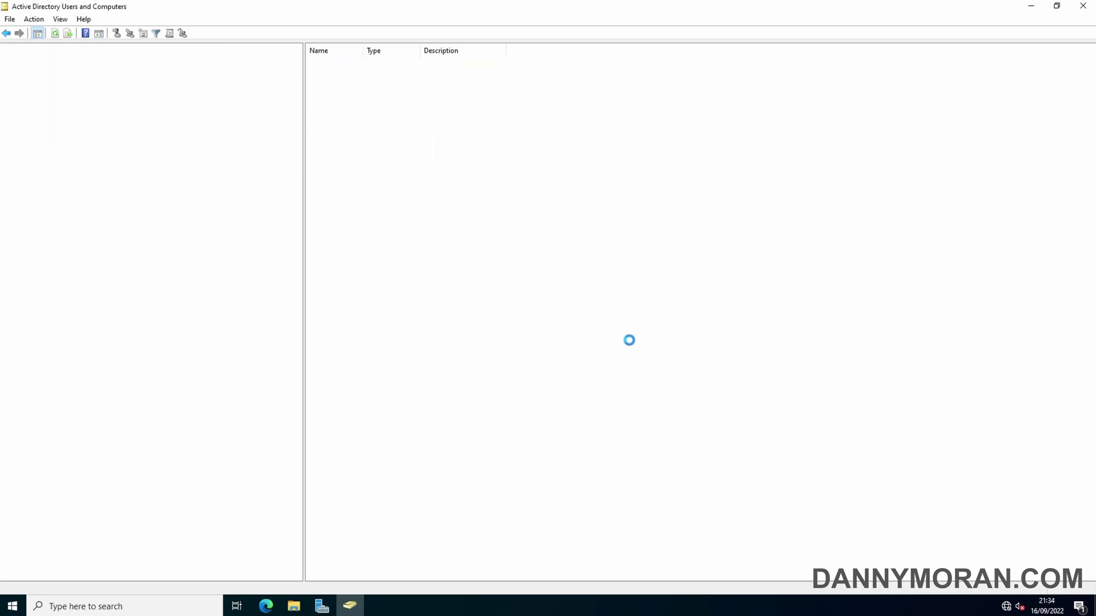
left_click(5, 69)
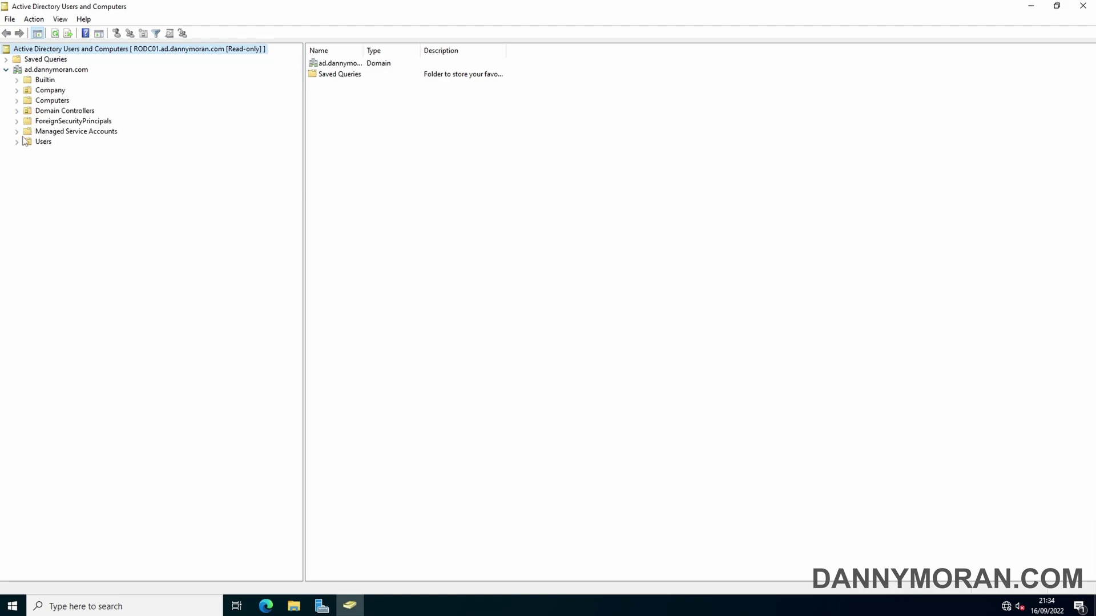
left_click(41, 142)
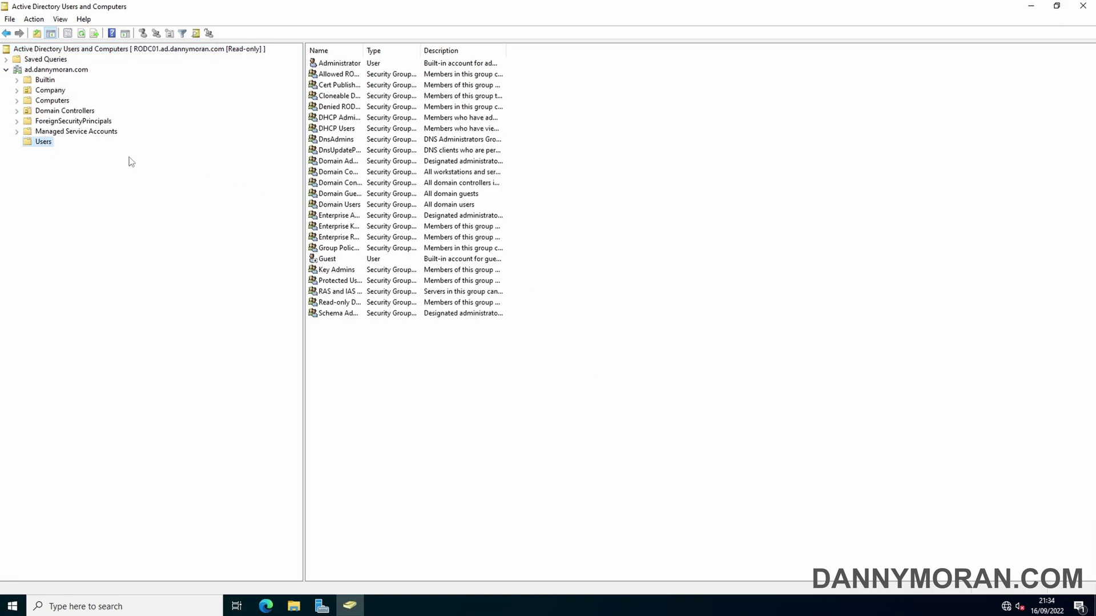
right_click(396, 368)
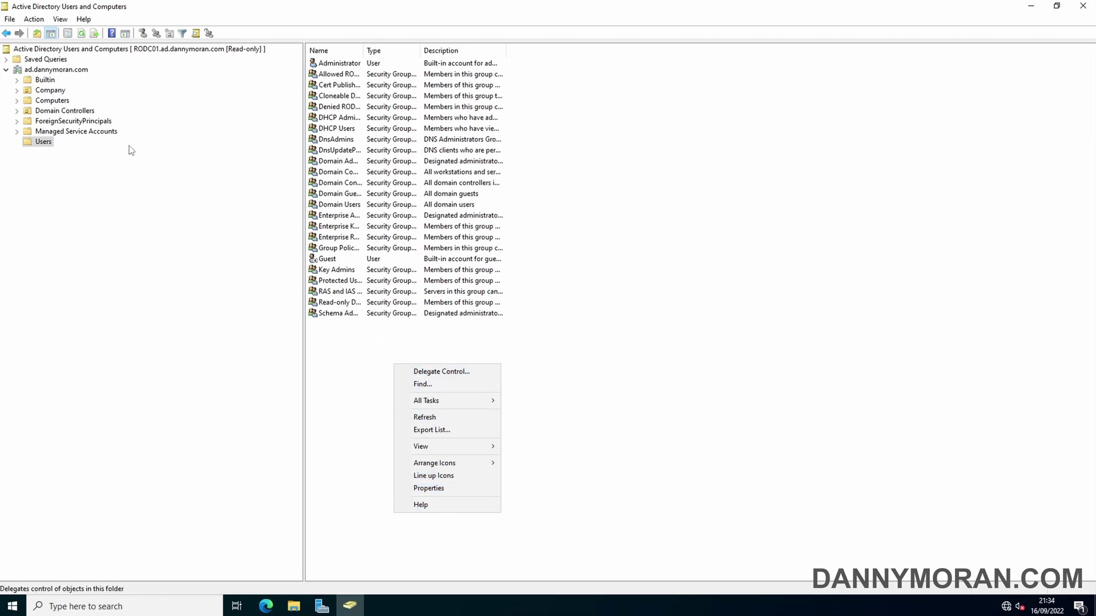
left_click(50, 82)
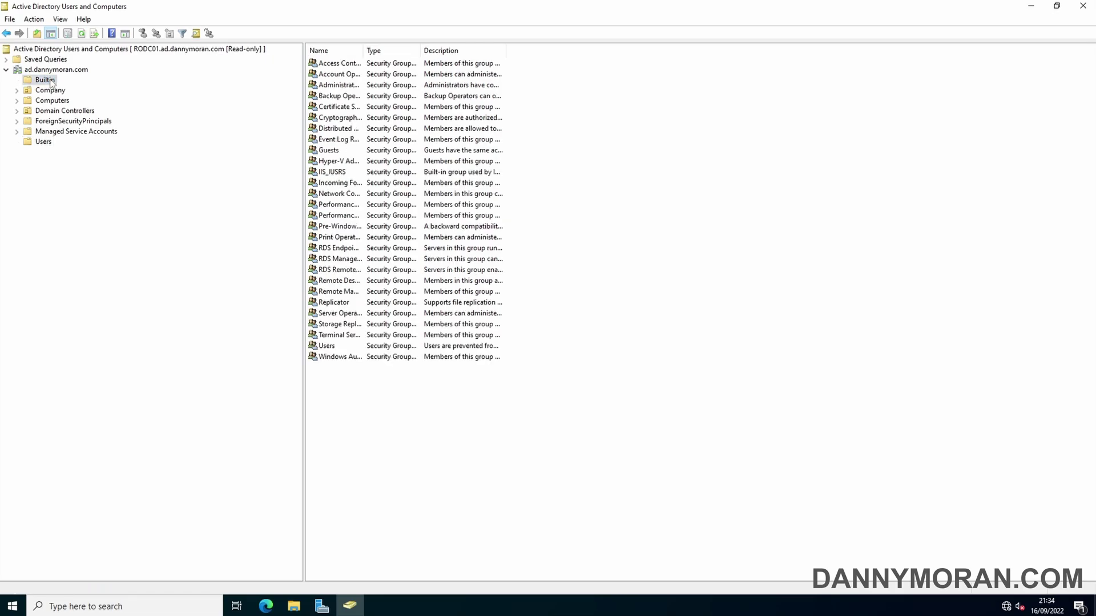
double_click(335, 108)
left_click(239, 178)
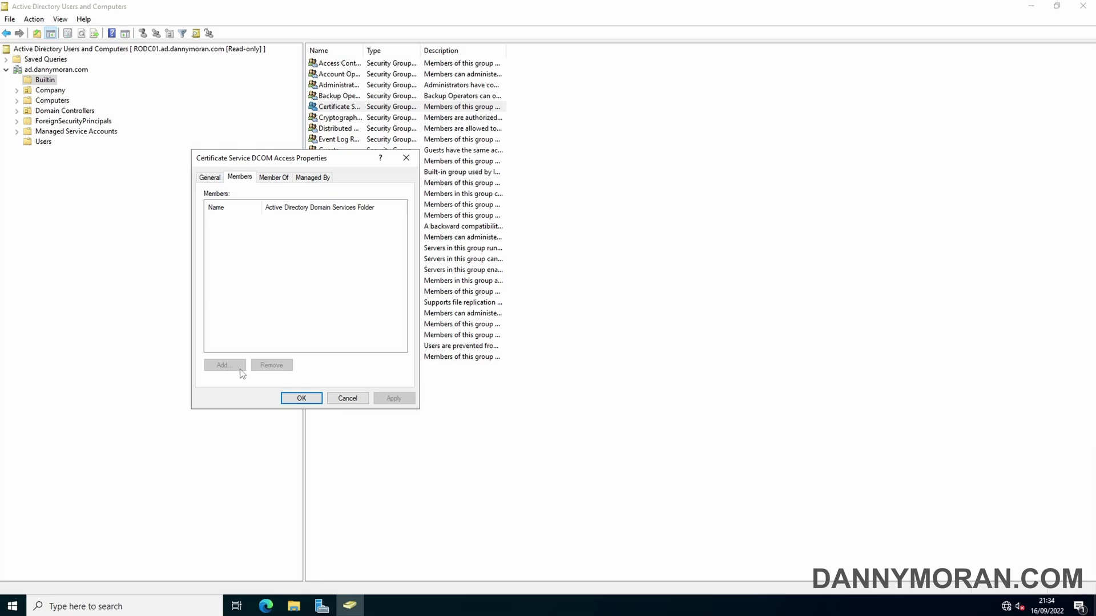
left_click(349, 399)
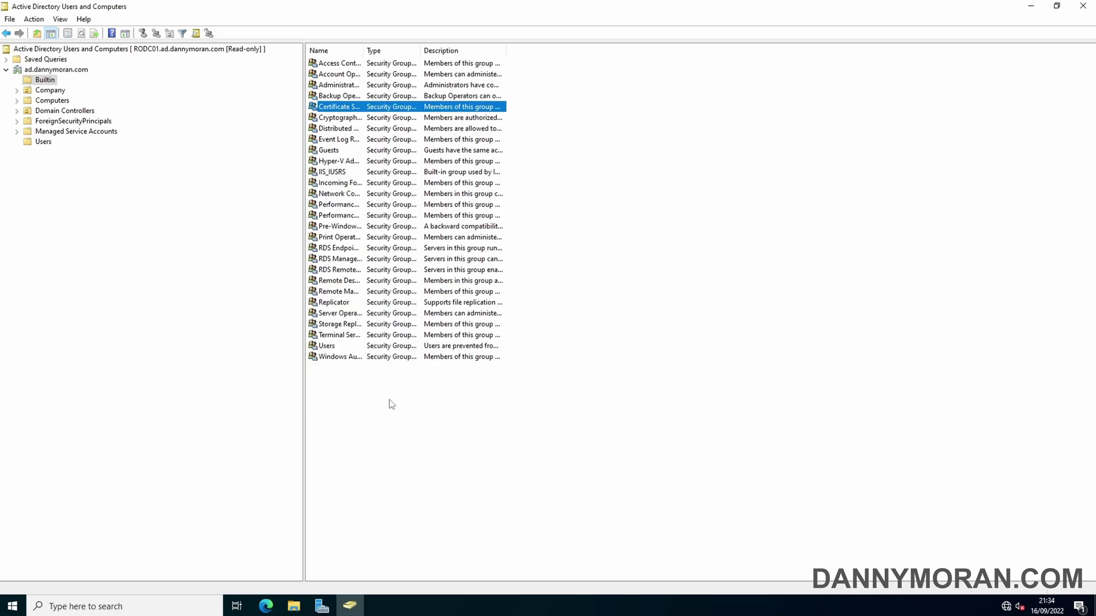
left_click(192, 50)
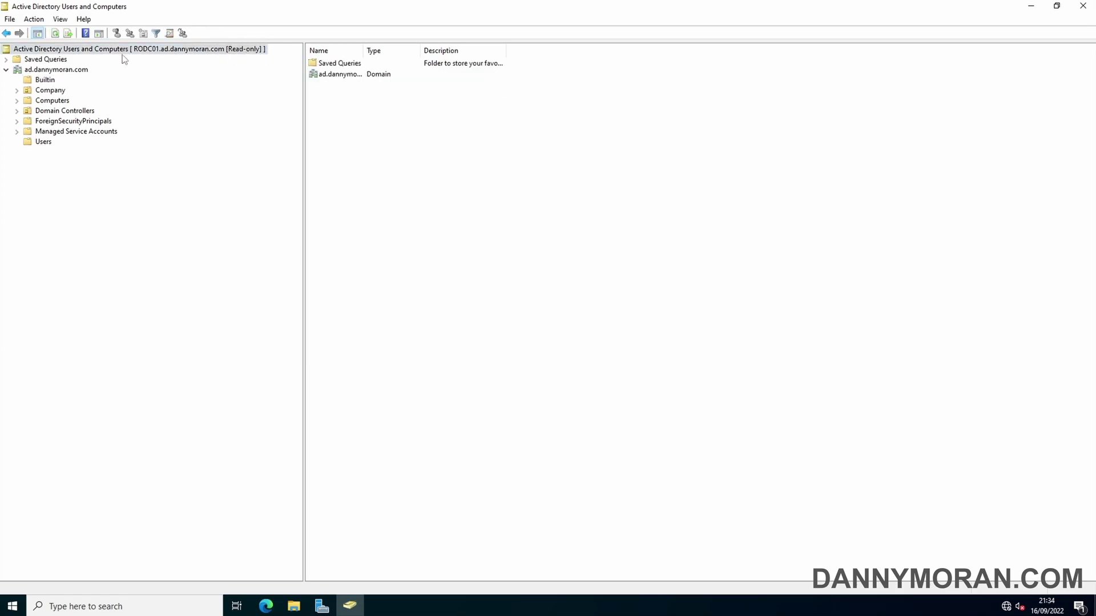
Step: Reconnect the console to Any writable Domain Controller through Change Domain Controller
right_click(48, 52)
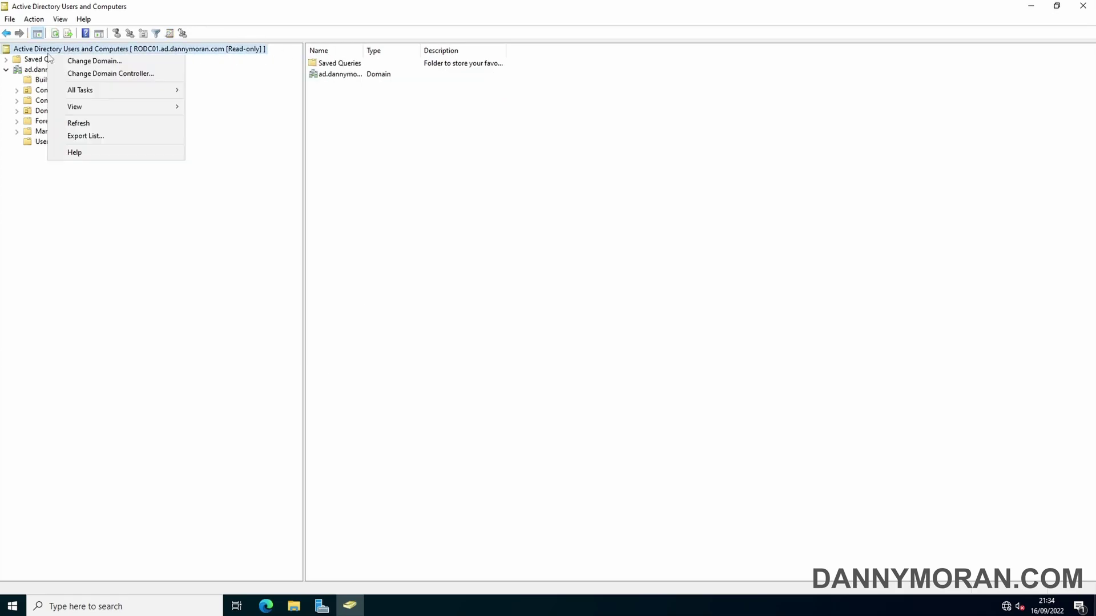
left_click(82, 78)
left_click(452, 295)
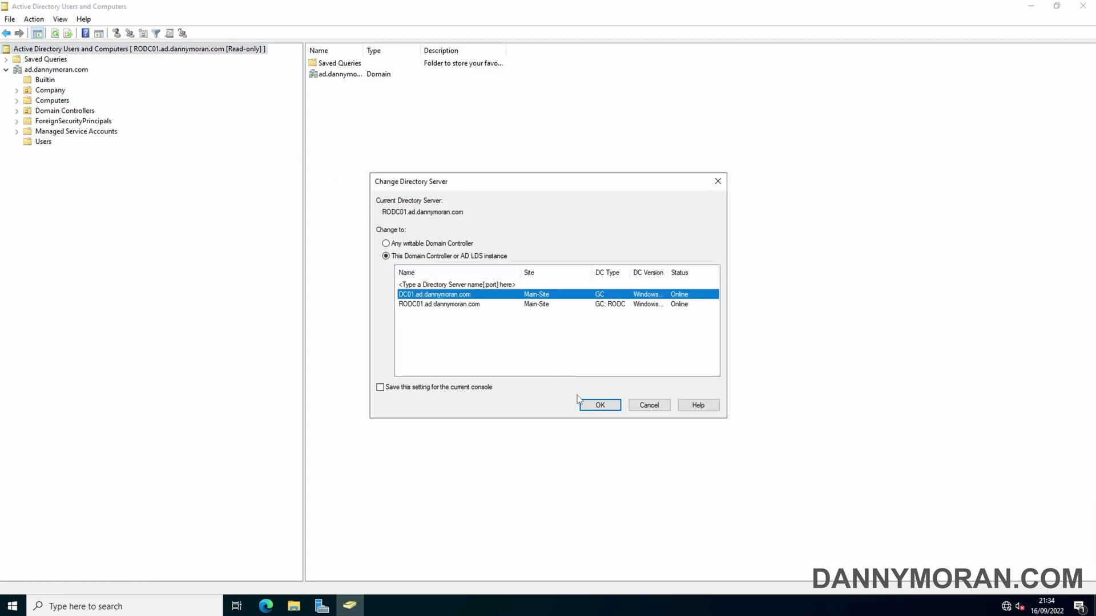
left_click(412, 244)
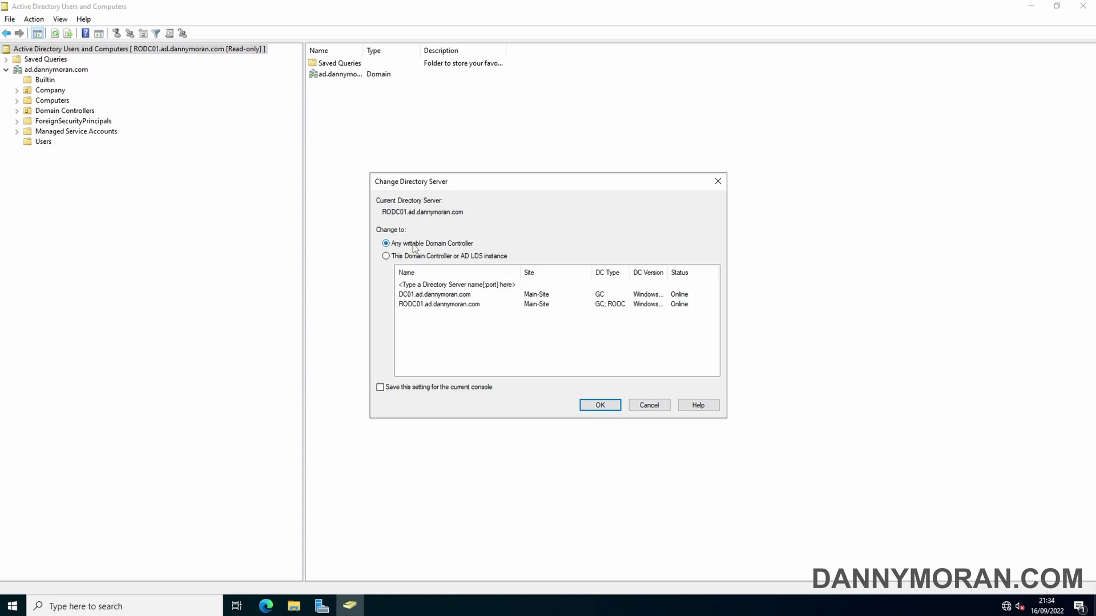
left_click(449, 295)
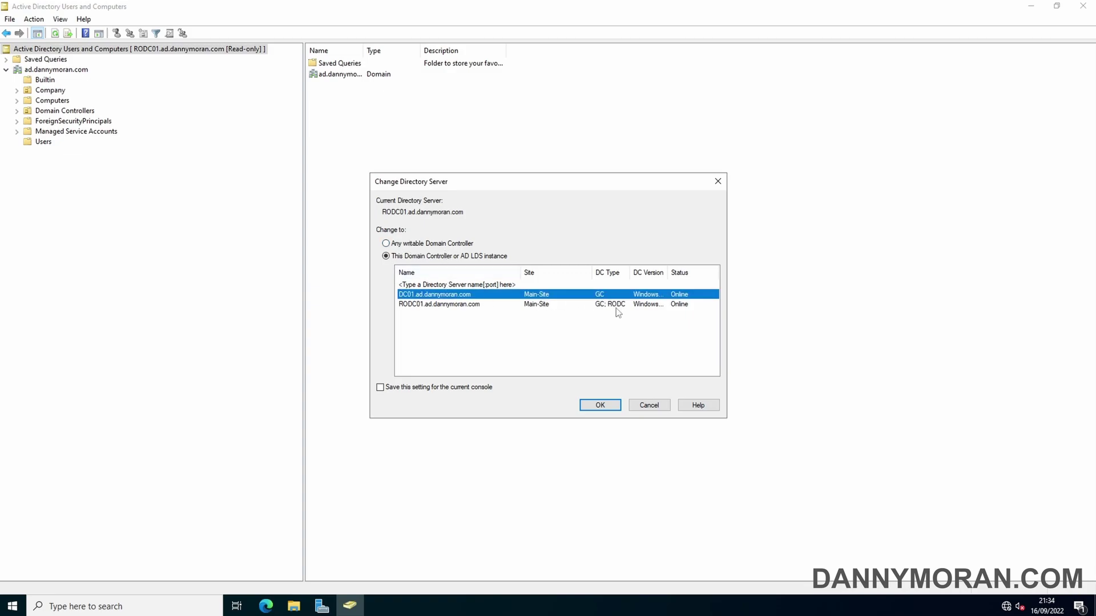
left_click(432, 243)
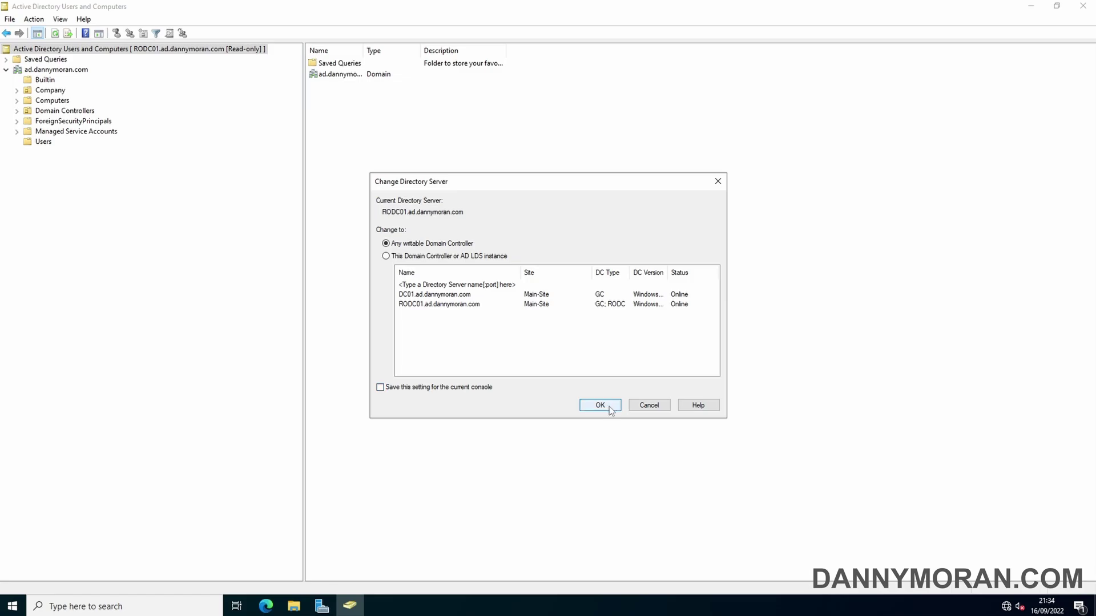
left_click(588, 406)
Step: Check that the Users container's New menu is available again, then bring Server Manager forward
left_click(5, 70)
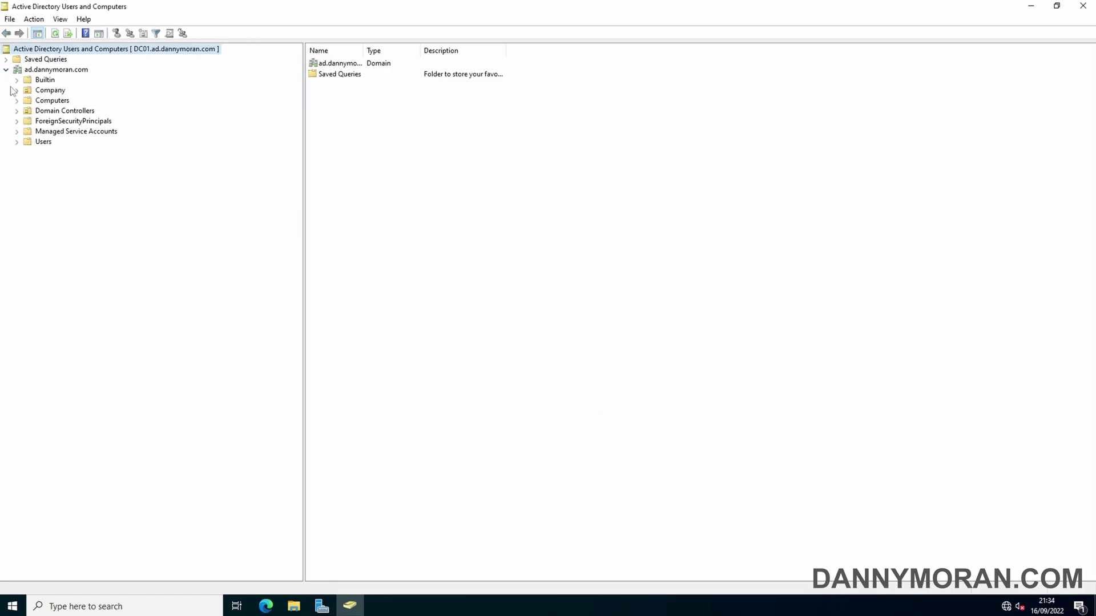
left_click(40, 144)
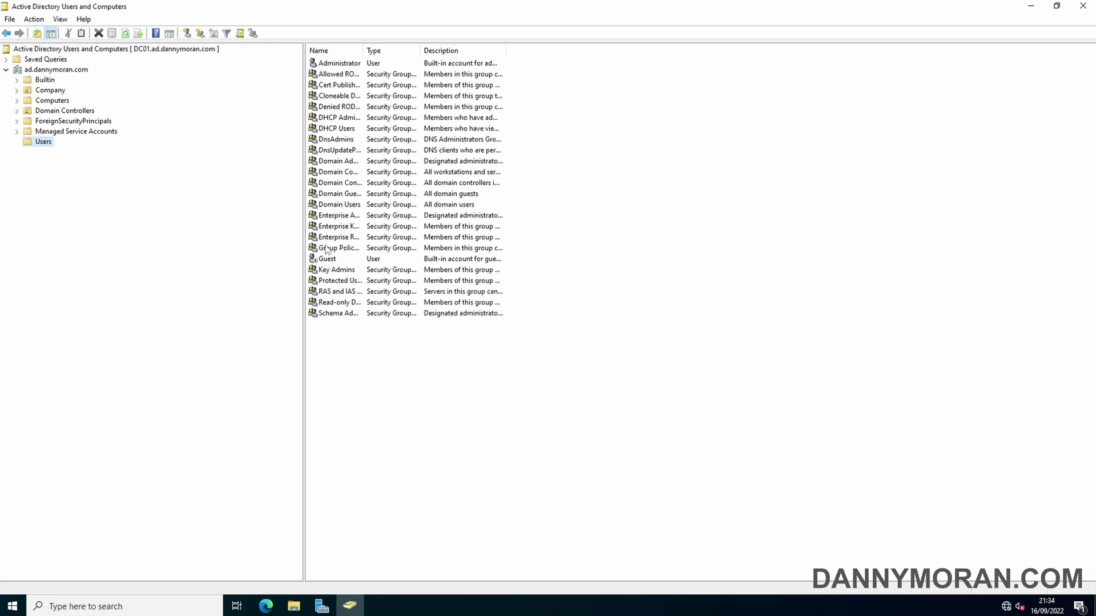
right_click(409, 438)
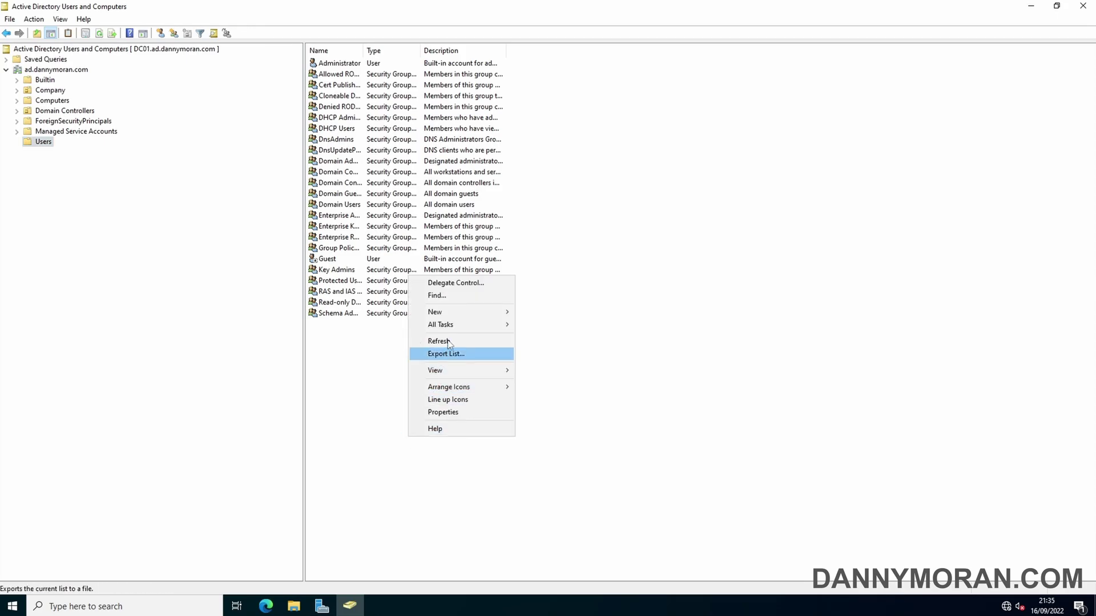
mouse_move(452, 320)
left_click(356, 365)
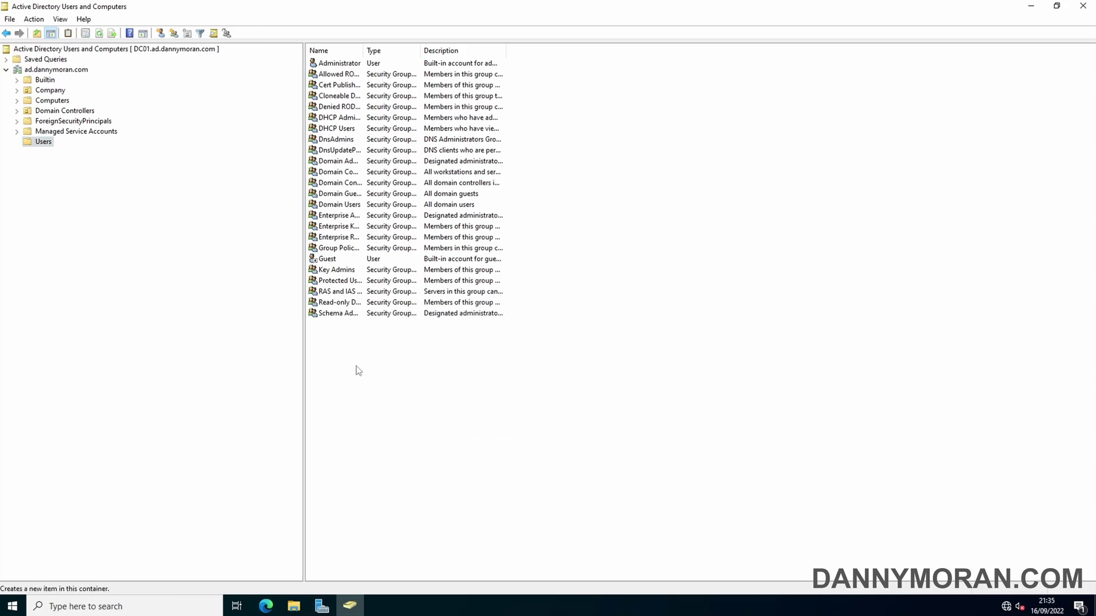
left_click(322, 606)
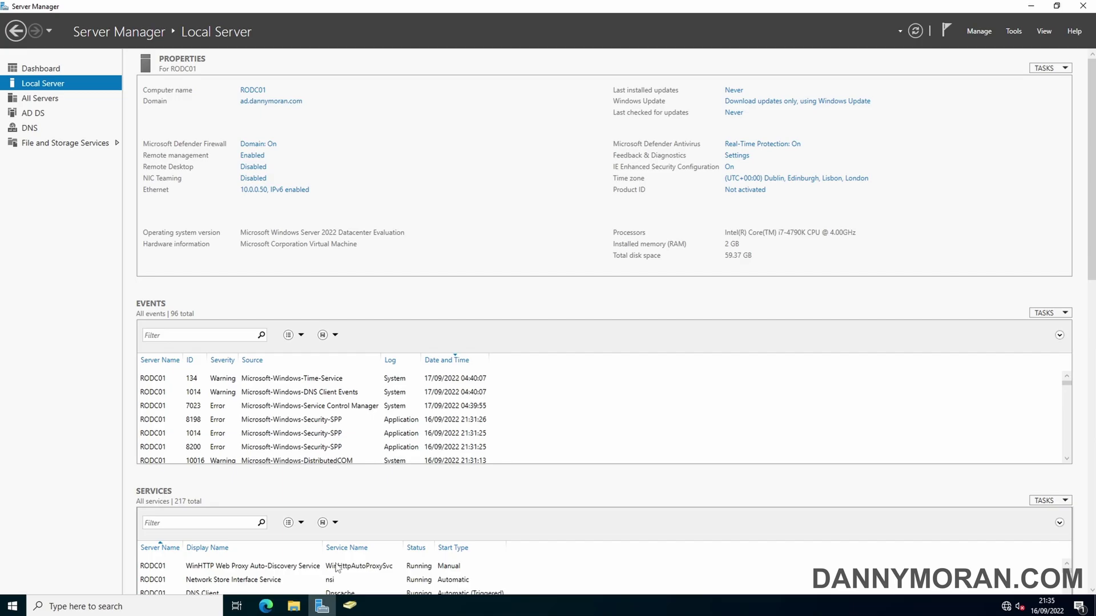